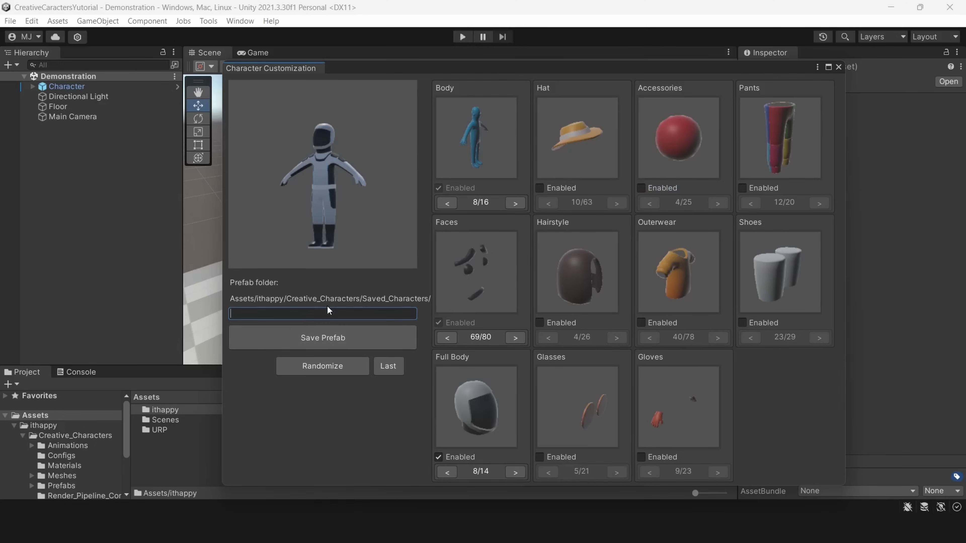
- Enter Space Guy as the prefab folder name for the astronaut character
text(Space Guy)
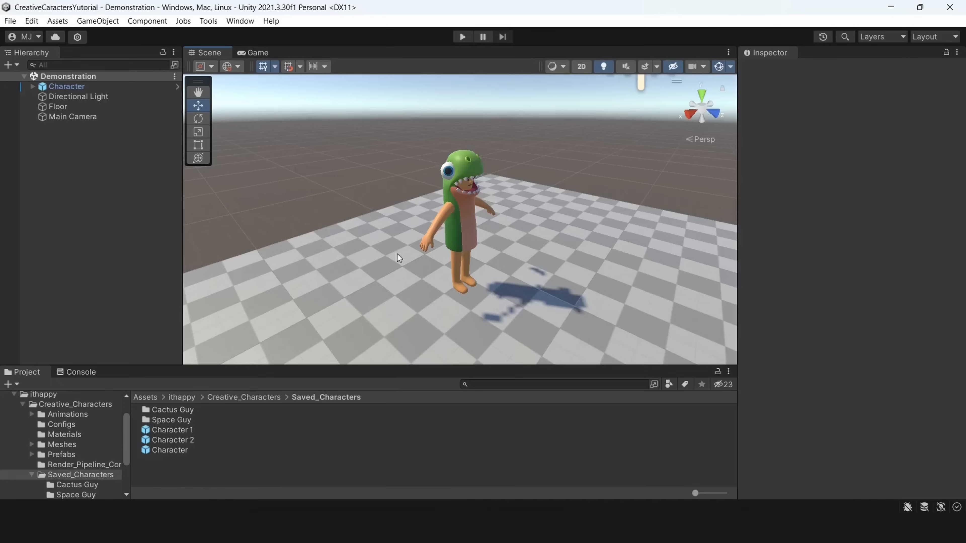
- Preview the saved prefabs Character 1, Character 2 and Character in the Saved_Characters folder
click(196, 430)
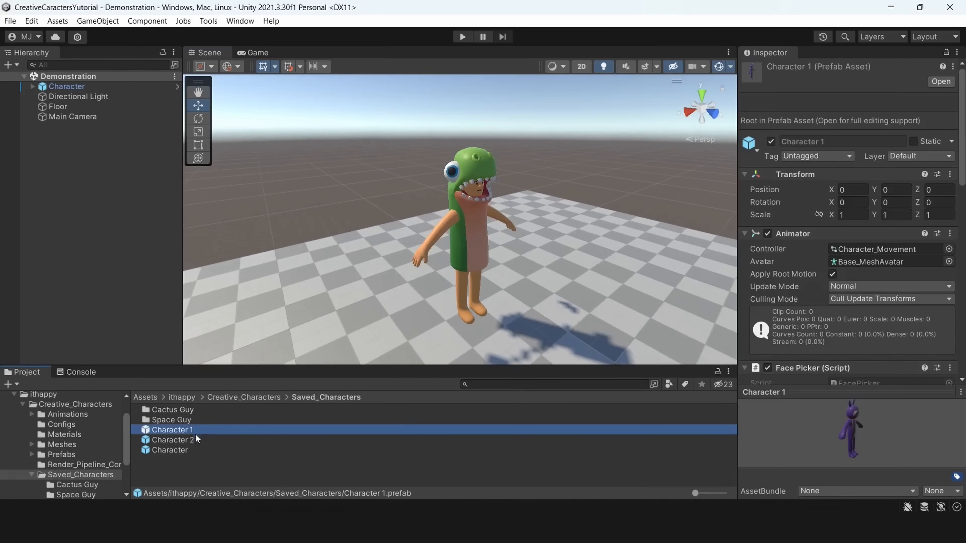
click(195, 440)
click(194, 449)
click(184, 440)
click(179, 431)
click(185, 441)
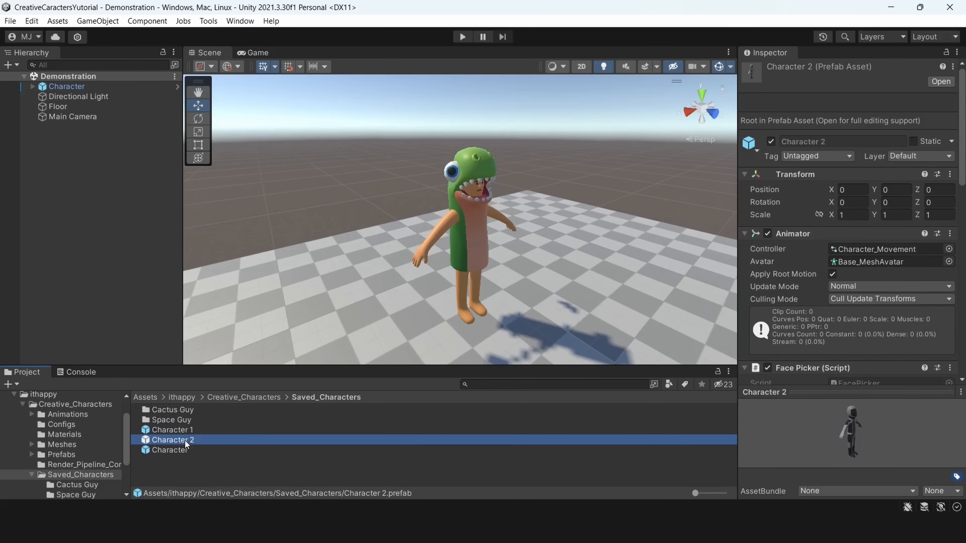
click(188, 450)
- Place the saved Character prefab on the checkered floor in the scene
drag(190, 450, 350, 367)
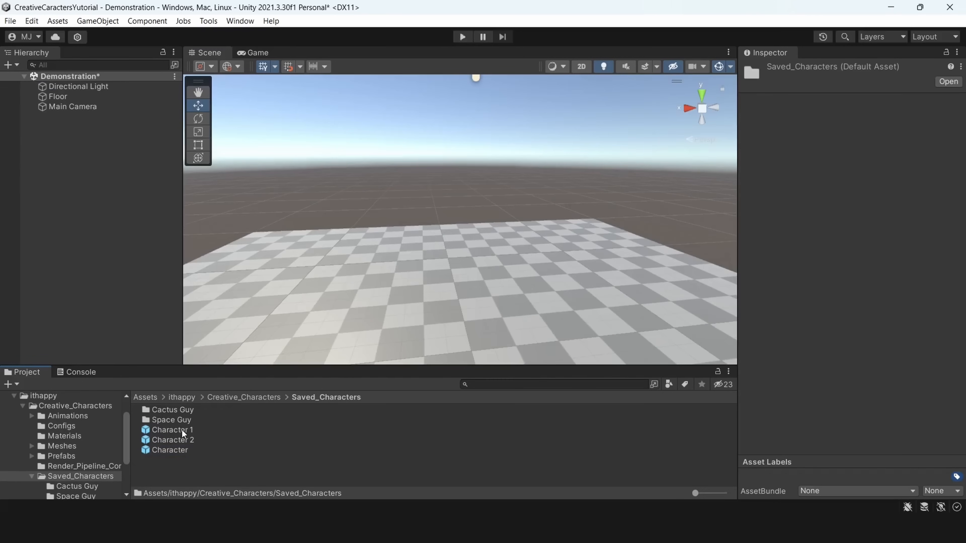
click(178, 440)
click(178, 451)
drag(179, 451, 449, 328)
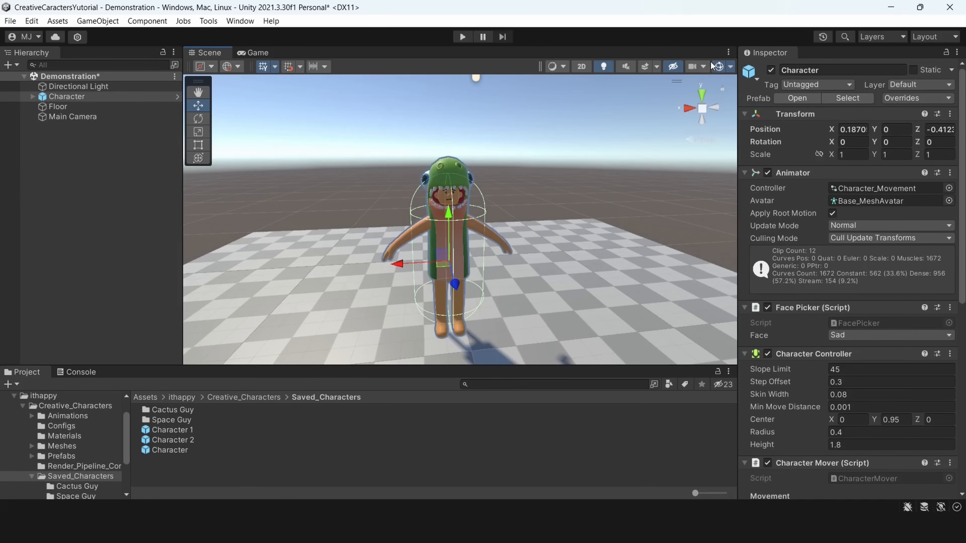
- Set the Face Picker's face to Happy on the placed dinosaur character
scroll(541, 208, up, 2)
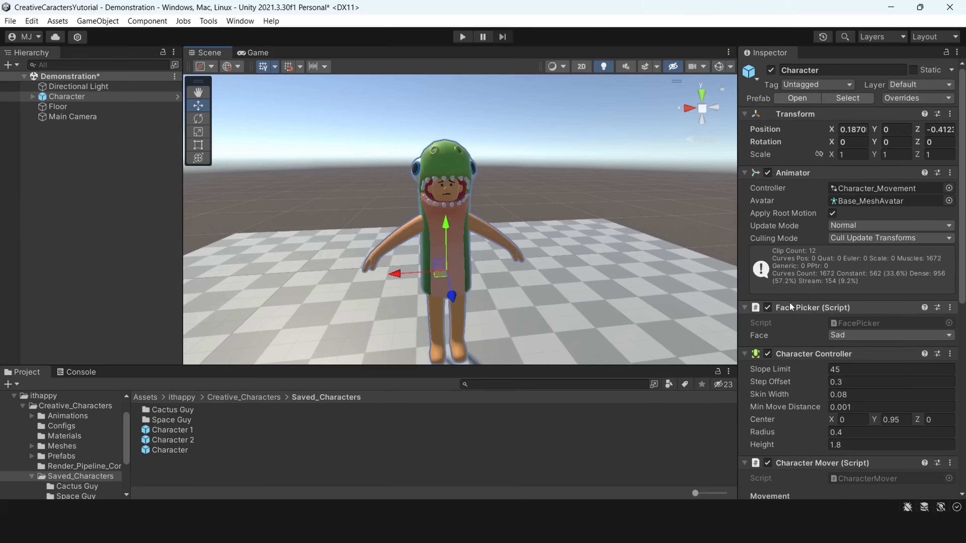
click(797, 306)
click(796, 306)
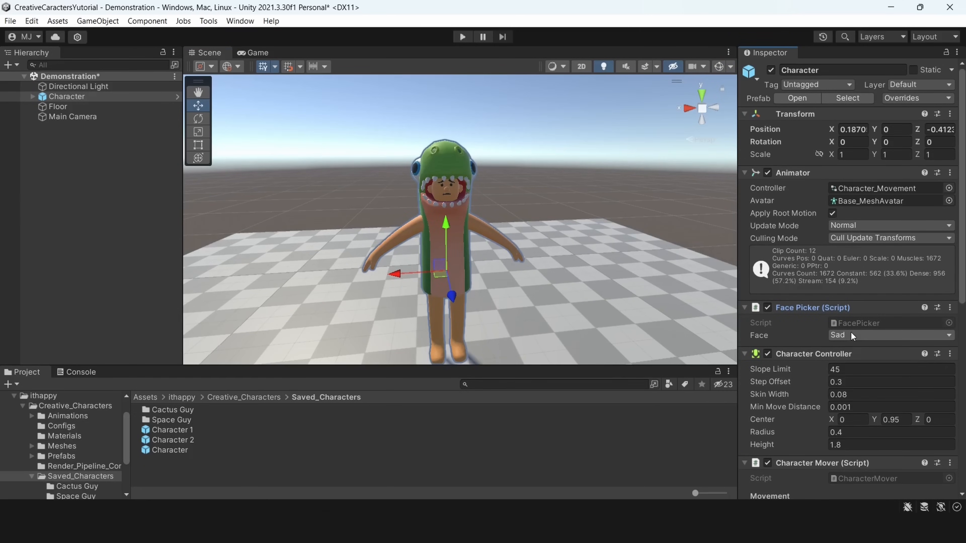
click(850, 332)
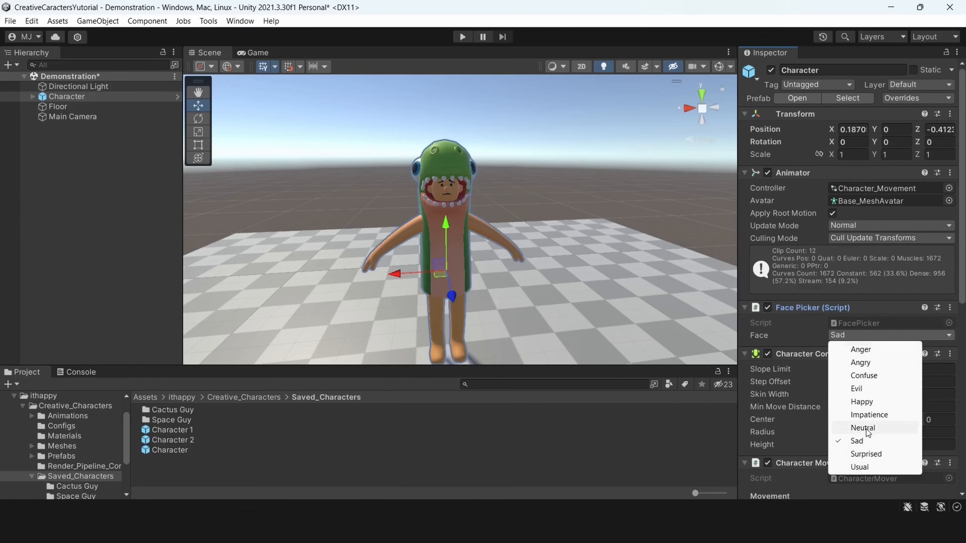
click(861, 402)
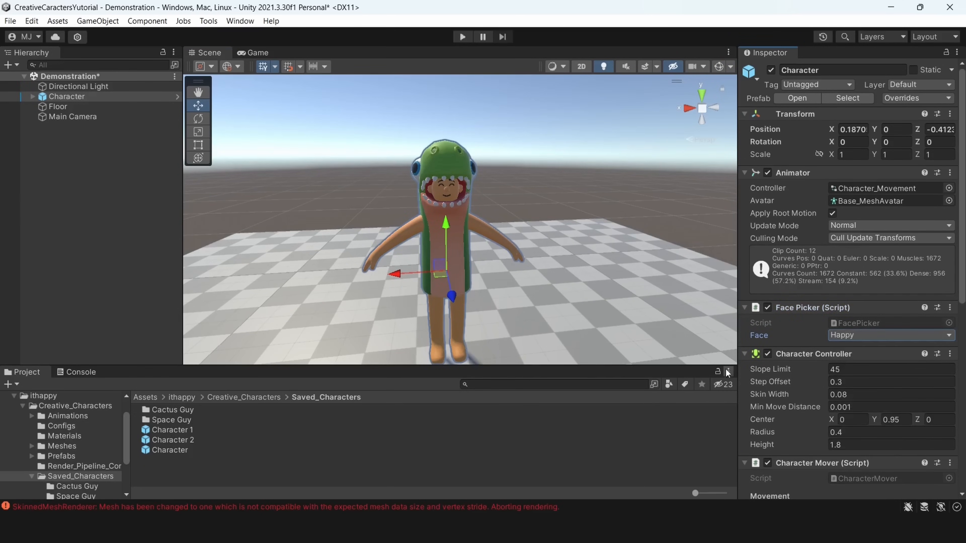
- Set the Game view to Play Maximized with a Full HD (1920x1080) resolution
click(253, 54)
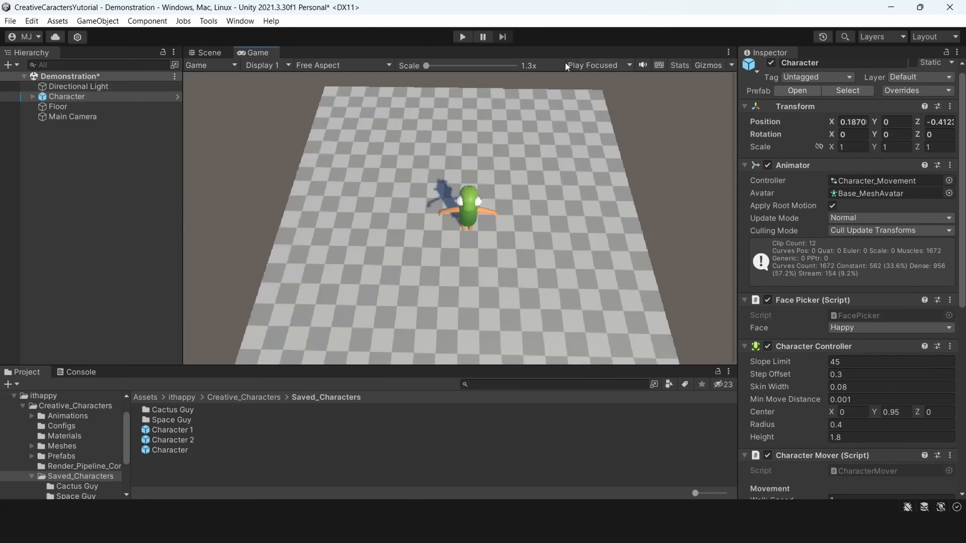
click(594, 65)
click(594, 90)
click(335, 65)
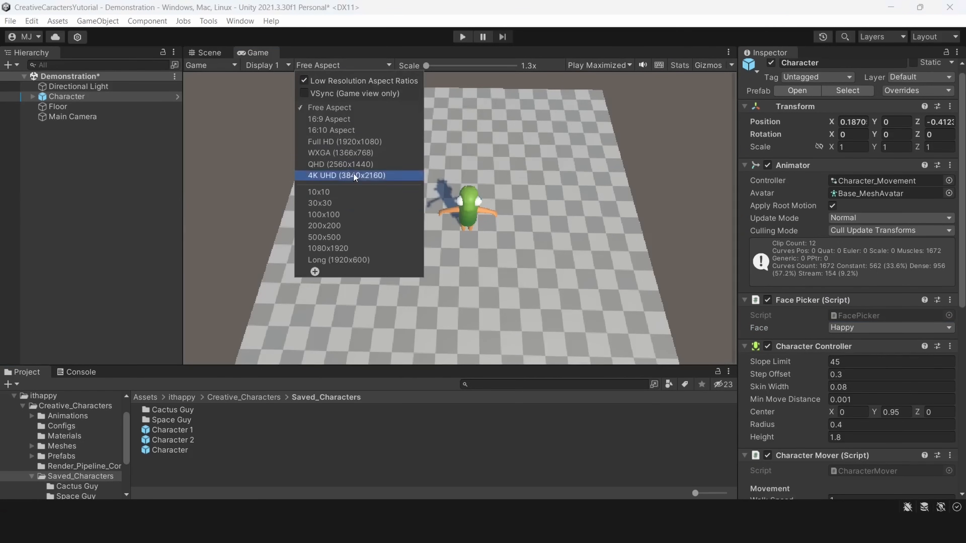
click(352, 140)
- Return to the Scene view and turn off Apply Root Motion in the character's Animator
click(202, 55)
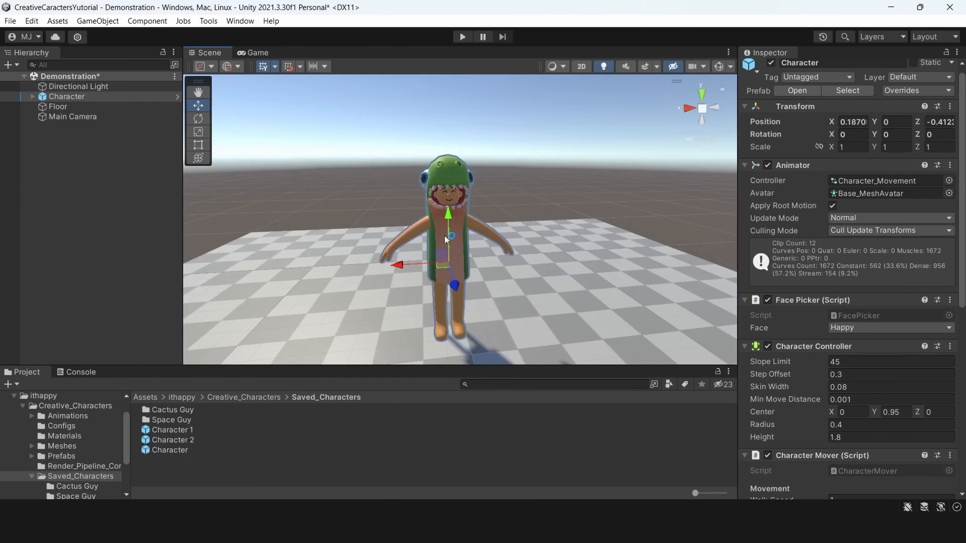
scroll(835, 274, down, 8)
scroll(840, 184, down, 2)
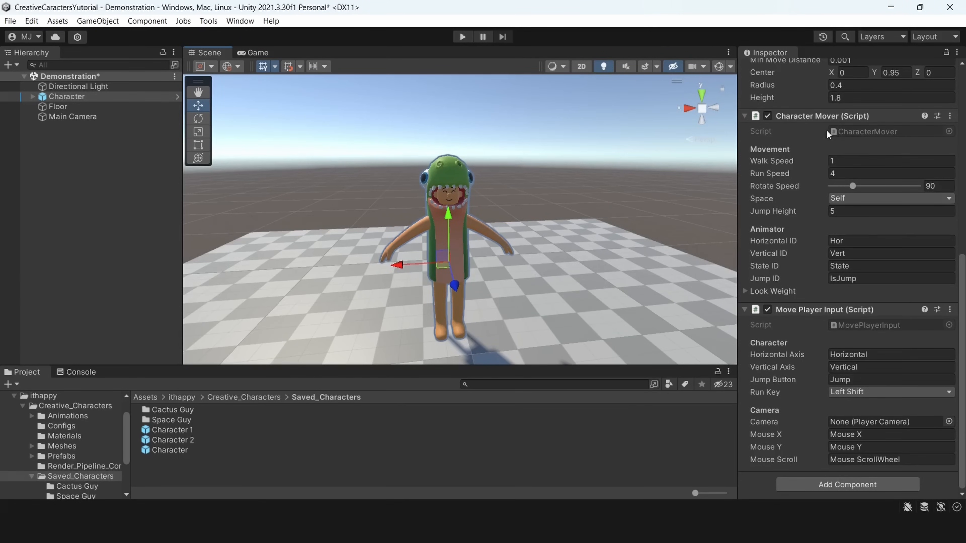
scroll(824, 211, up, 10)
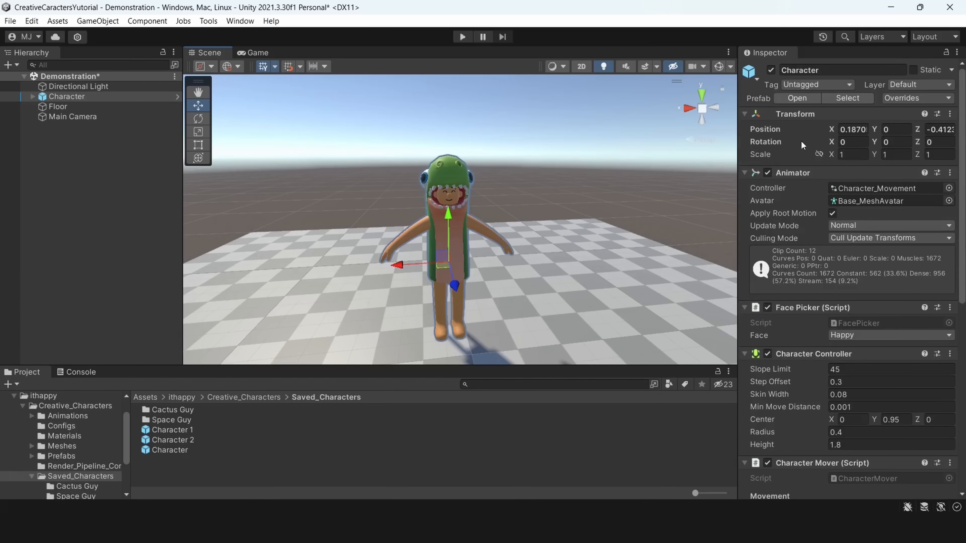
click(833, 214)
- Assign Main Camera as the Camera of the character's Move Player Input script
scroll(820, 222, down, 1)
scroll(819, 222, down, 9)
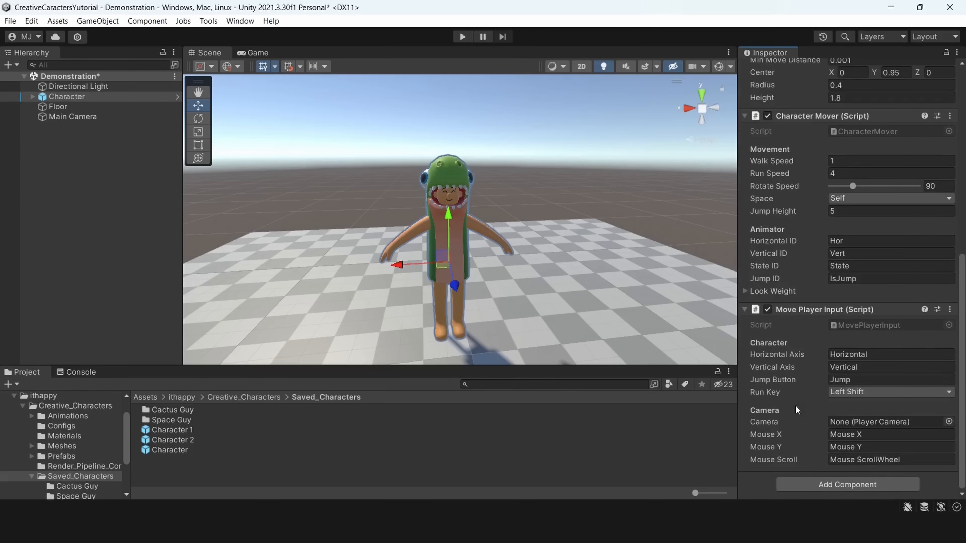
drag(69, 117, 867, 420)
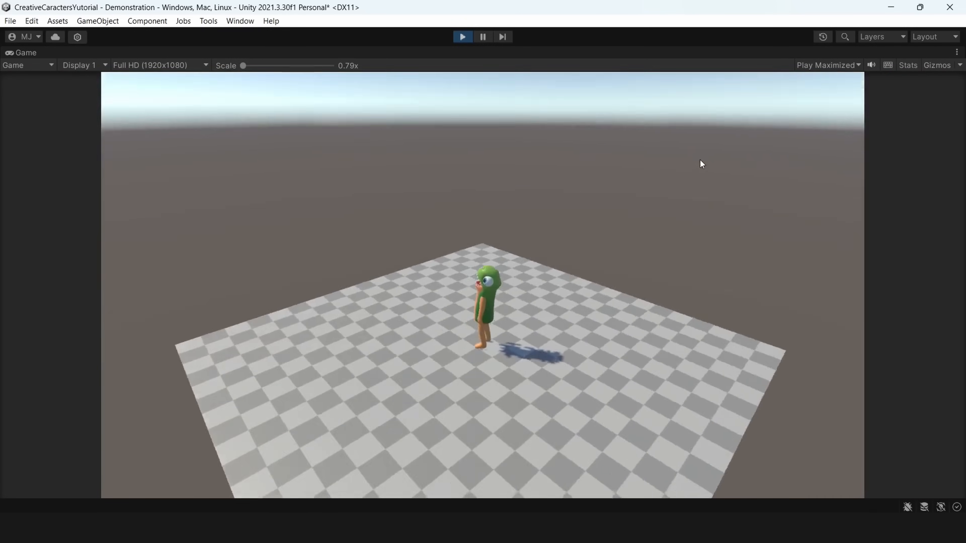
- Test the character in play mode by walking forward and jumping
key(w)
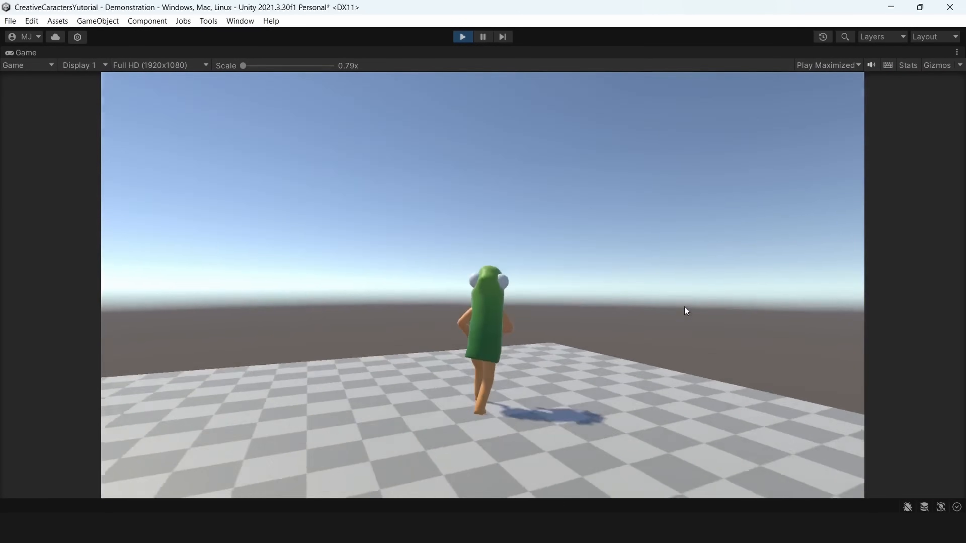
key(space)
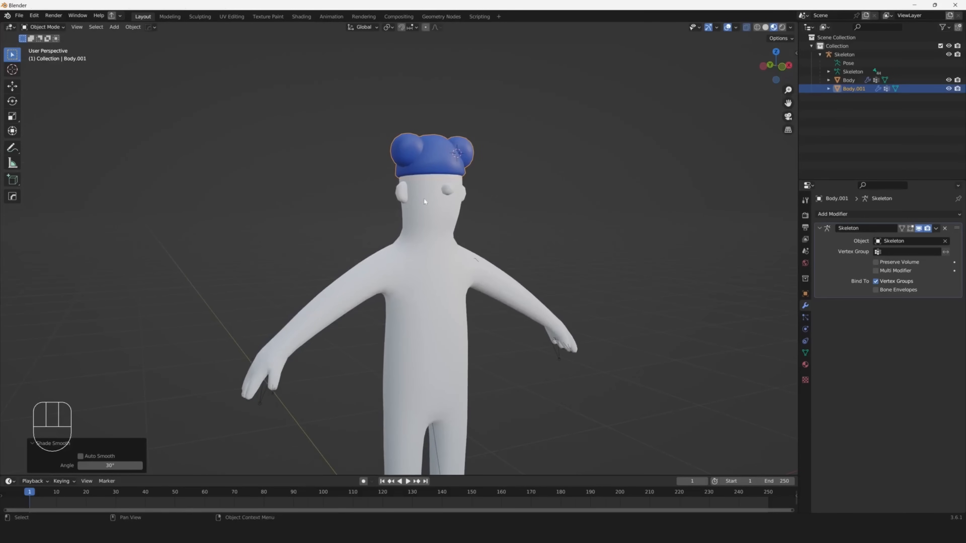
middle_drag(423, 198, 412, 215)
scroll(418, 229, down, 2)
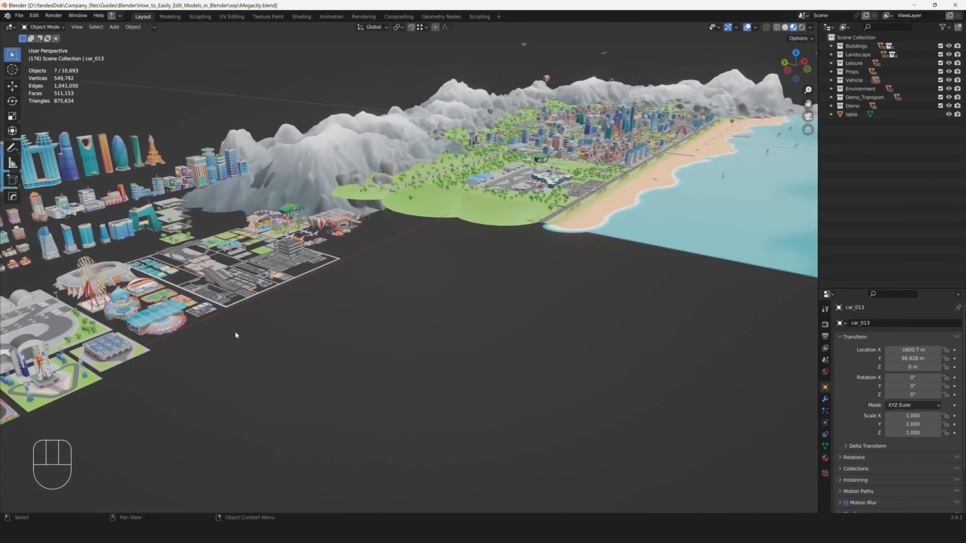
- In Blender's Megacity file, move the selected models to another collection
scroll(234, 332, up, 2)
key(m)
click(399, 301)
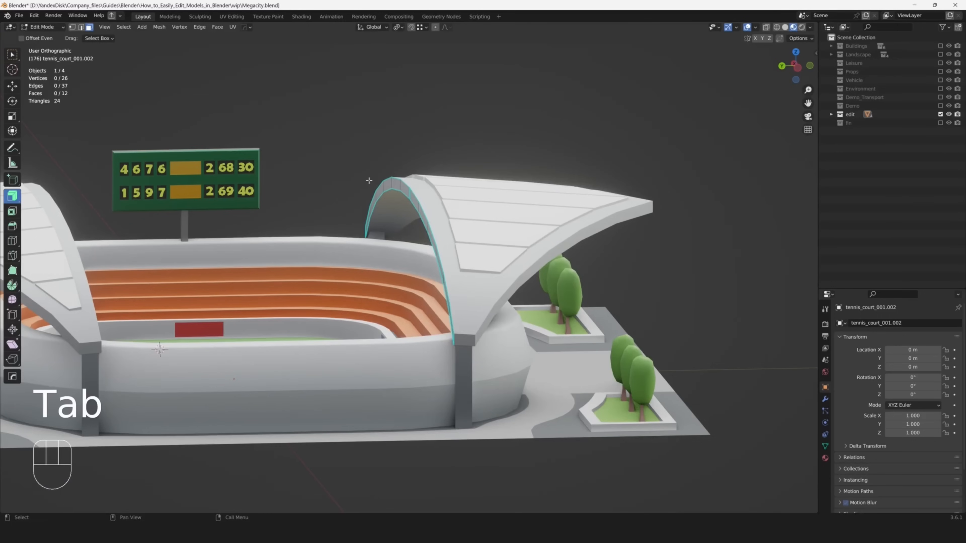
- Extrude all faces of the arched edge strip on the tennis court roof by 1 m
key(a)
key(e)
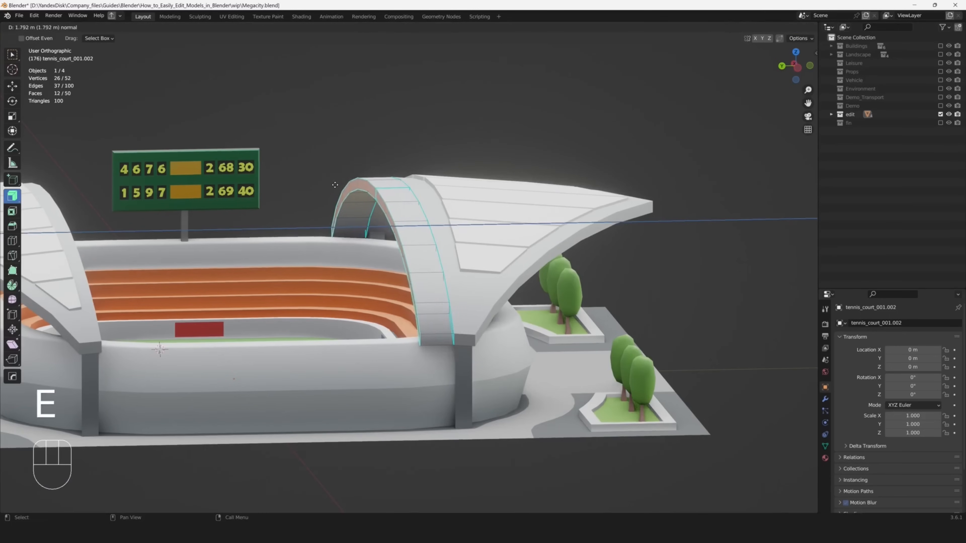
key(KP_1)
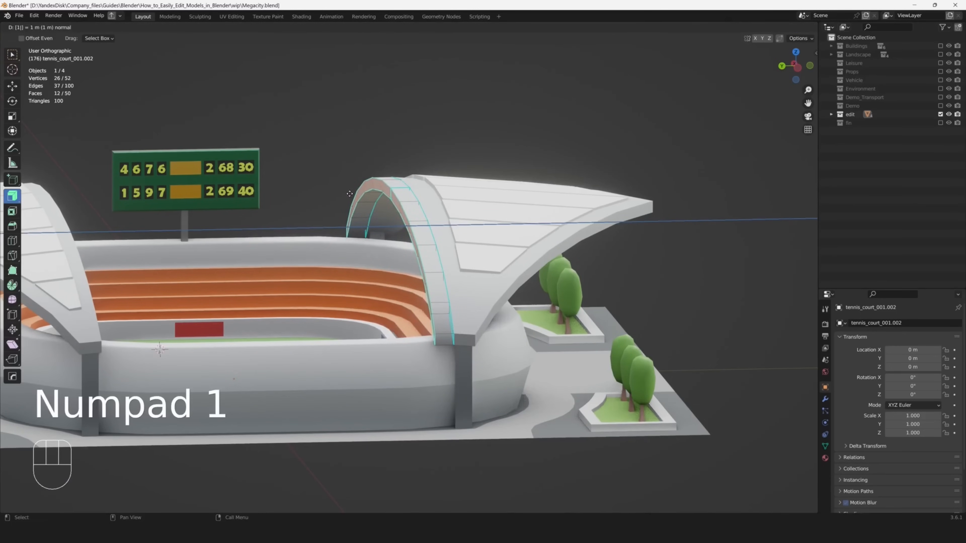
click(350, 194)
middle_drag(350, 194, 525, 191)
key(Tab)
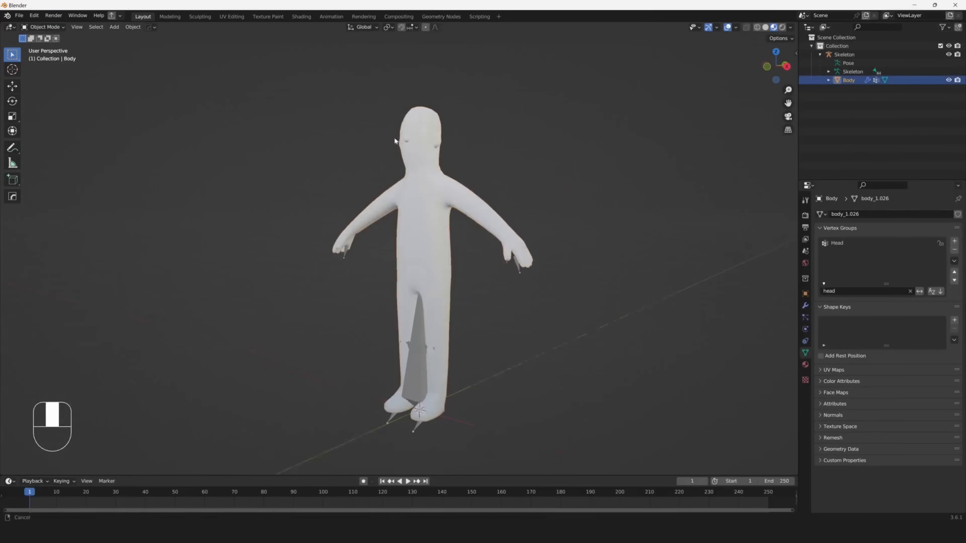
- Duplicate the faces of the body's upper head and expand the copy outward along its normals
middle_drag(394, 137, 426, 258)
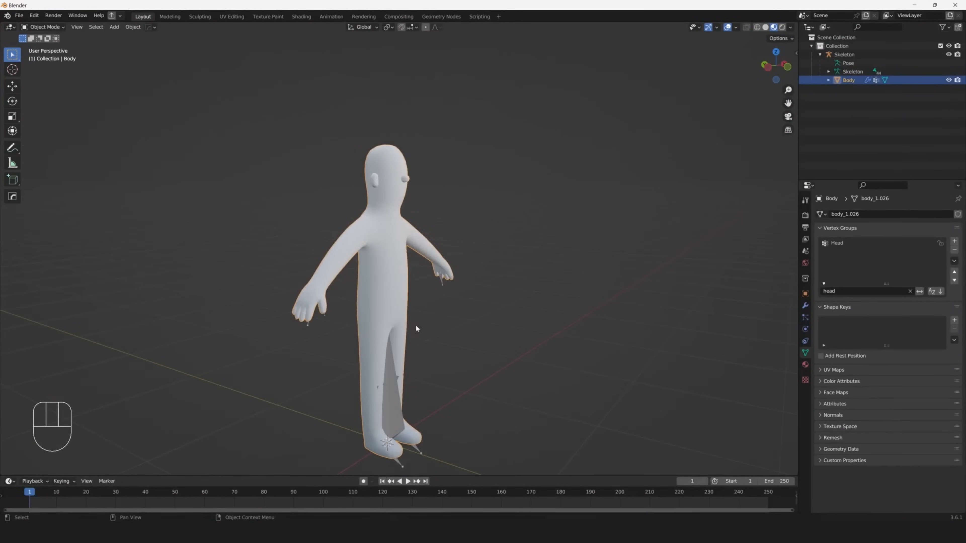
middle_drag(416, 327, 394, 396)
key(Tab)
key(alt+z)
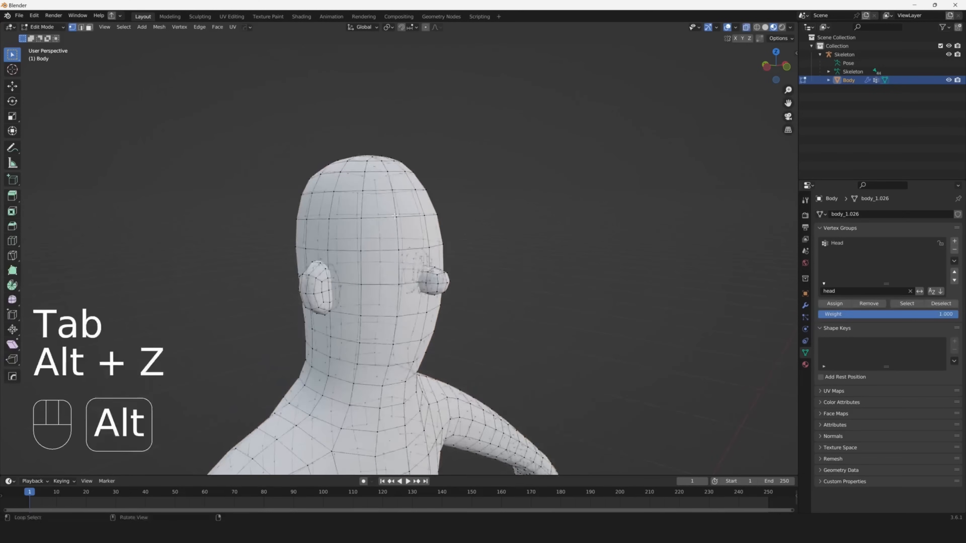
key(3)
drag(201, 108, 485, 251)
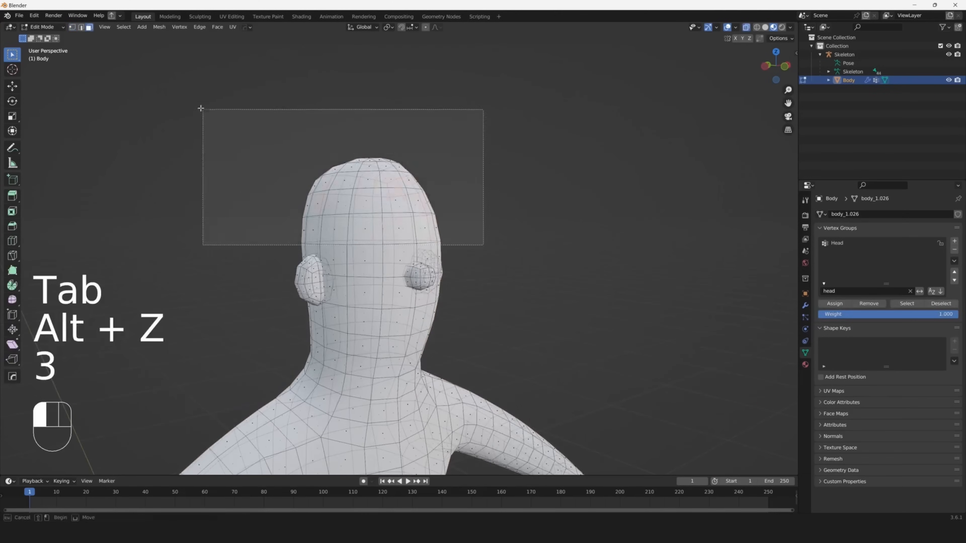
key(alt+z)
key(shift+d)
key(alt+s)
click(465, 194)
- Separate the duplicated upper head faces into their own cap object
key(p)
click(464, 196)
key(Tab)
- Fill the cap's open lower edge loop with a face and bevel that edge
key(Tab)
key(2)
key(alt+z)
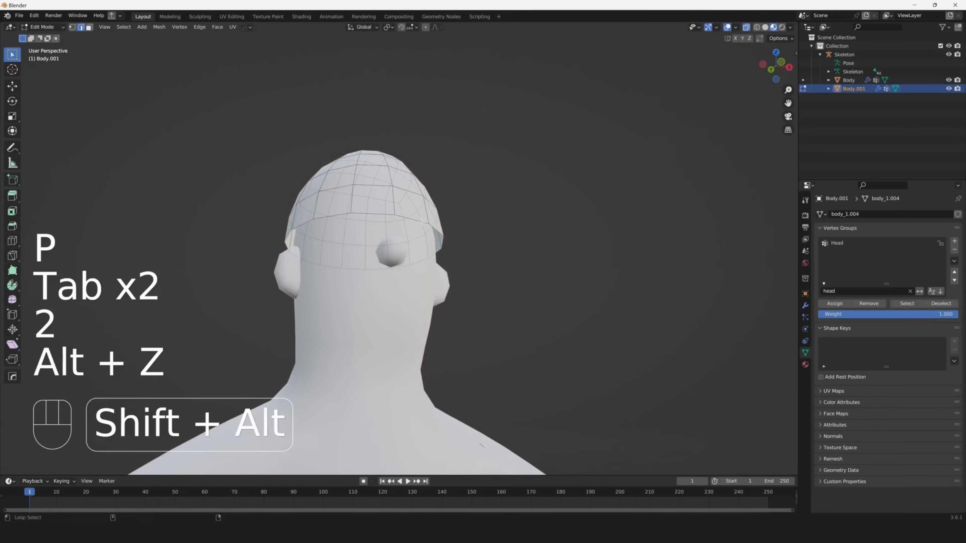
alt+shift+click(445, 233)
key(f)
key(ctrl+b)
click(481, 216)
- Snap the 3D cursor to a vertex on one side of the cap and add a cube there
key(1)
key(shift+s)
key(Tab)
key(shift+a)
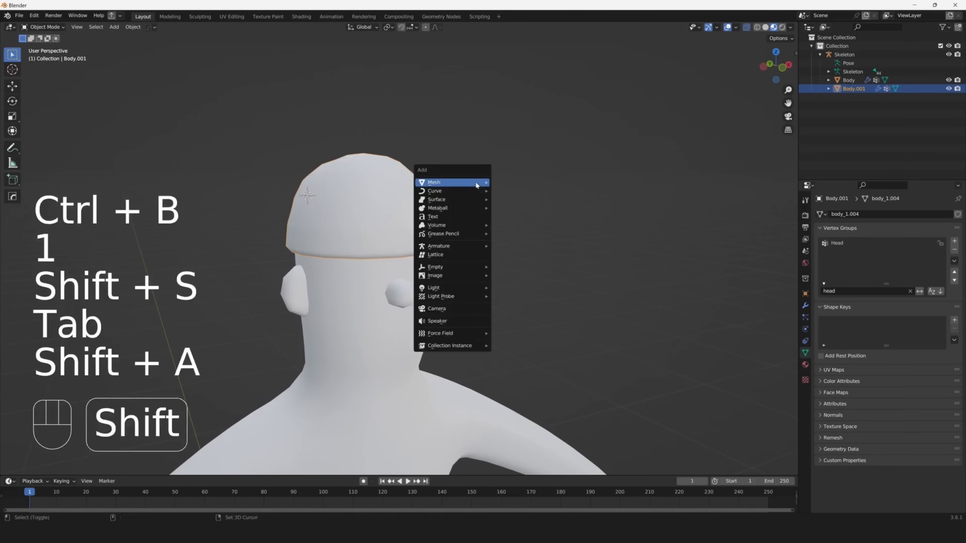
click(560, 181)
- Give the cube a level 2 subdivision and scale it to 0.076
key(ctrl+2)
key(s)
click(326, 190)
middle_drag(325, 190, 298, 198)
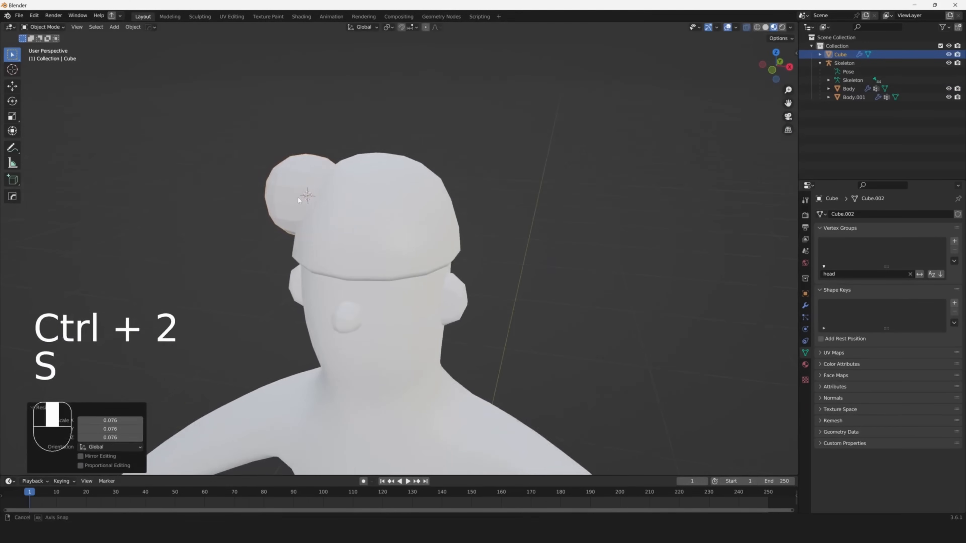
- Duplicate the rounded ball and snap the copy to a vertex on the opposite side of the cap
key(shift+d)
click(494, 153)
click(398, 221)
key(Tab)
key(1)
key(shift+s)
key(Tab)
key(shift+s)
ctrl+click(378, 195)
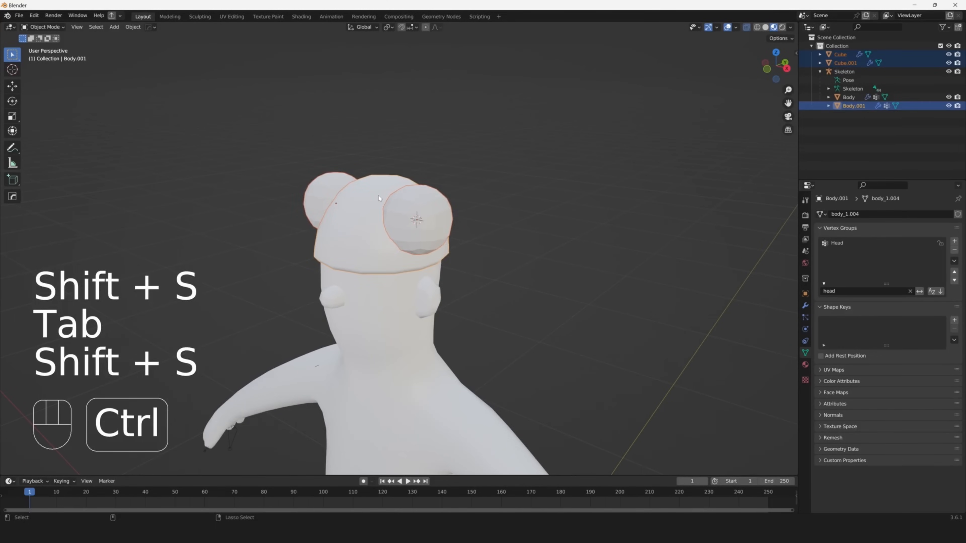
key(ctrl+j)
key(ctrl+z)
- Join the two balls with their Subdivision modifier applied, and merge them into the cap object
key(ctrl+j)
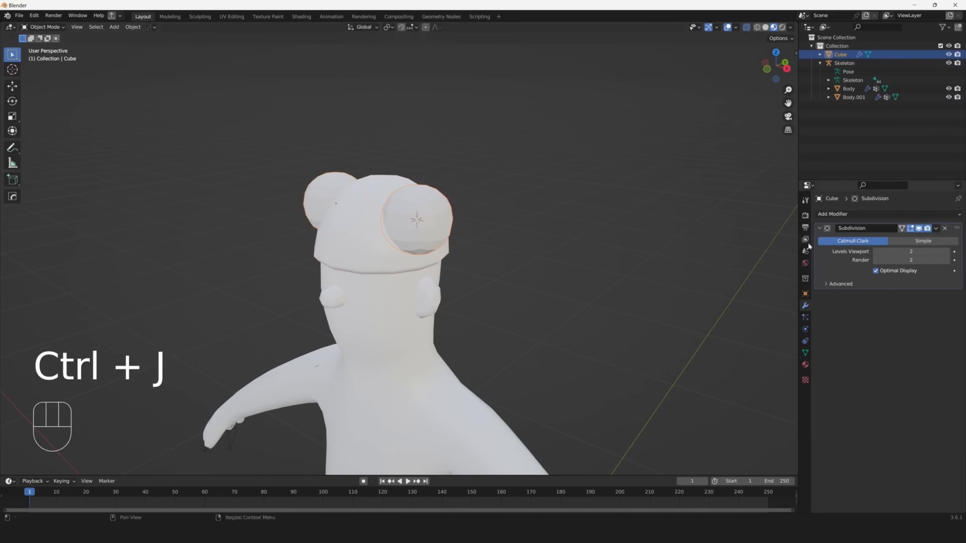
key(ctrl+a)
ctrl+click(362, 210)
key(ctrl+j)
- Open a UV editor beside the 3D view with the whole cap mesh and all its UVs selected
key(Tab)
scroll(373, 214, down, 3)
key(a)
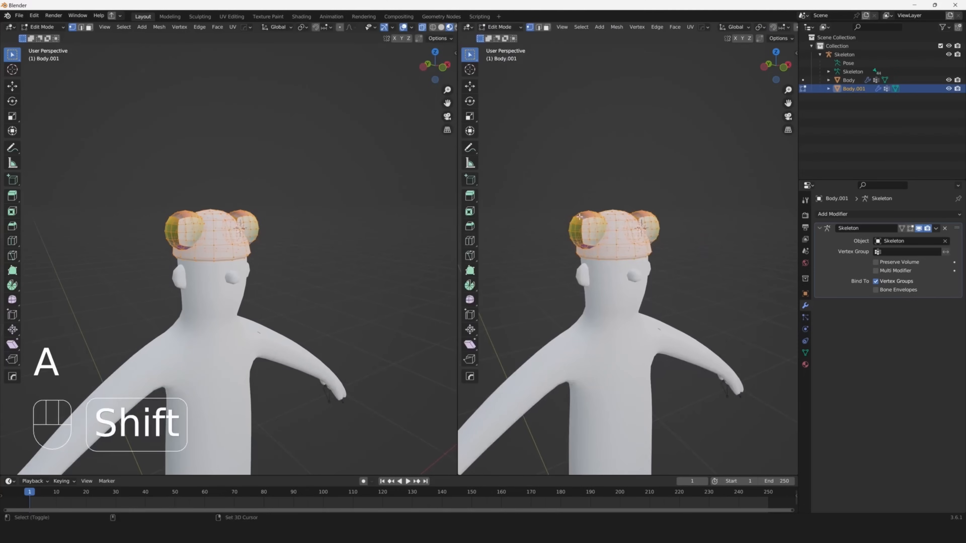
key(shift+F10)
key(shift+F10)
key(a)
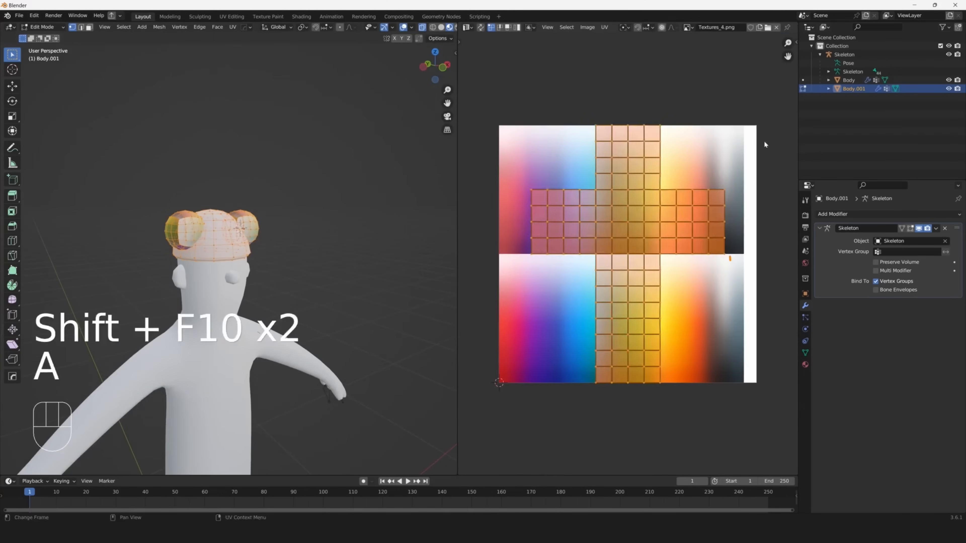
- Shrink the cap's UVs to a point and move them onto the dark blue area of Textures_4.png
key(s)
click(647, 225)
key(s)
click(641, 224)
key(s)
click(650, 225)
key(g)
click(580, 323)
- Return the cap to Object Mode and shade it smooth
scroll(290, 217, up, 5)
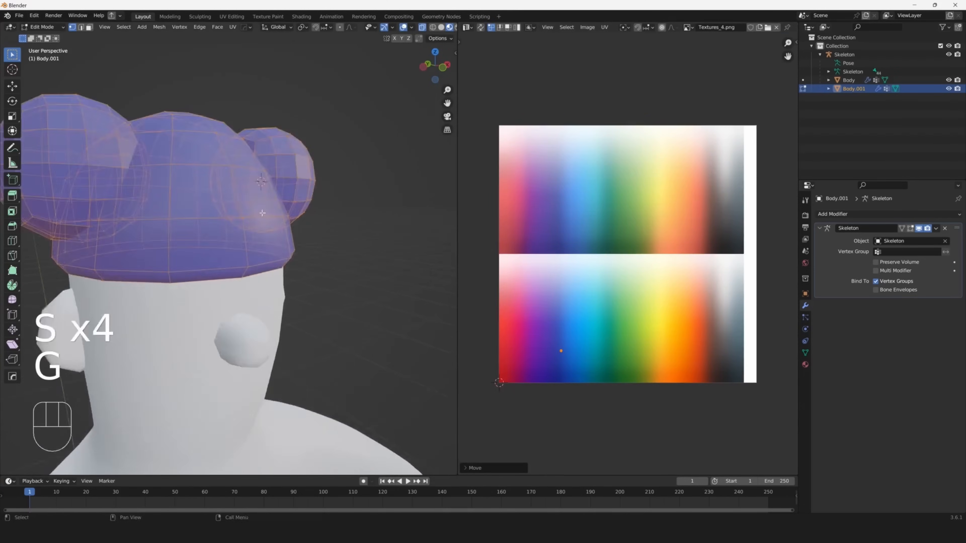
scroll(266, 209, down, 3)
key(Tab)
mouse_move(230, 201)
middle_down()
mouse_move(239, 200)
mouse_move(160, 197)
mouse_move(219, 197)
mouse_move(305, 176)
mouse_move(263, 207)
middle_up()
right_click(219, 197)
click(220, 197)
- Close the UV editor by merging its area into the 3D viewport, keeping the whole character in view
scroll(263, 208, down, 6)
drag(458, 25, 494, 46)
shift+middle_drag(404, 263, 409, 207)
scroll(405, 267, down, 4)
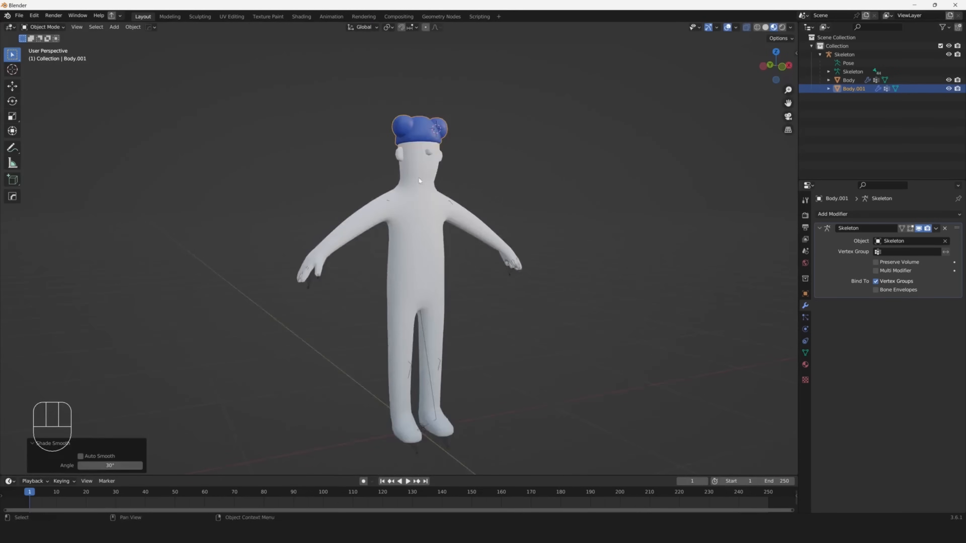
- Rotate the skeleton, body and cap together by -90 degrees about the X axis
middle_drag(399, 305, 424, 305)
key(a)
middle_drag(523, 233, 430, 245)
key(r)
key(x)
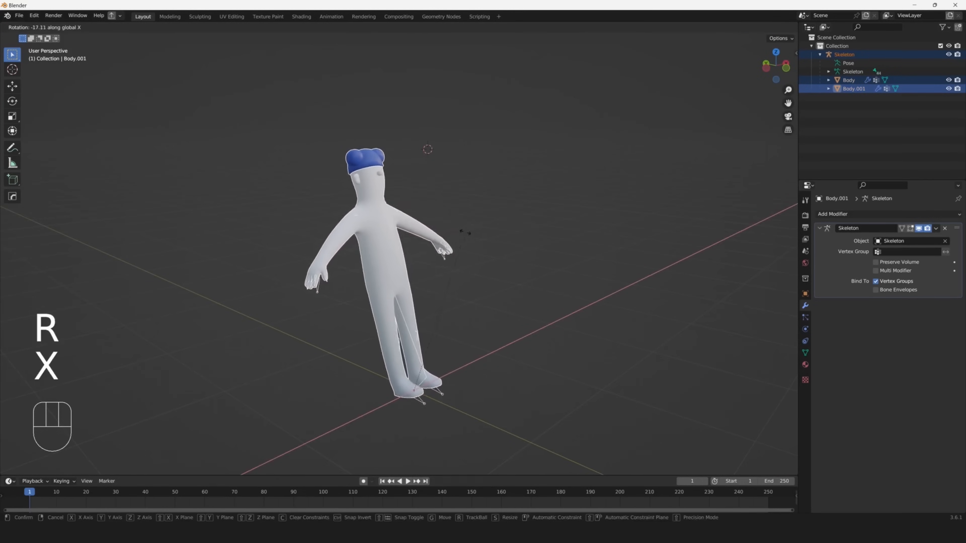
key(minus)
key(KP_9)
key(KP_0)
click(430, 245)
- Parent the cap to the skeleton using Armature Deform With Empty Groups
scroll(262, 342, up, 2)
click(281, 325)
middle_drag(287, 329, 300, 375)
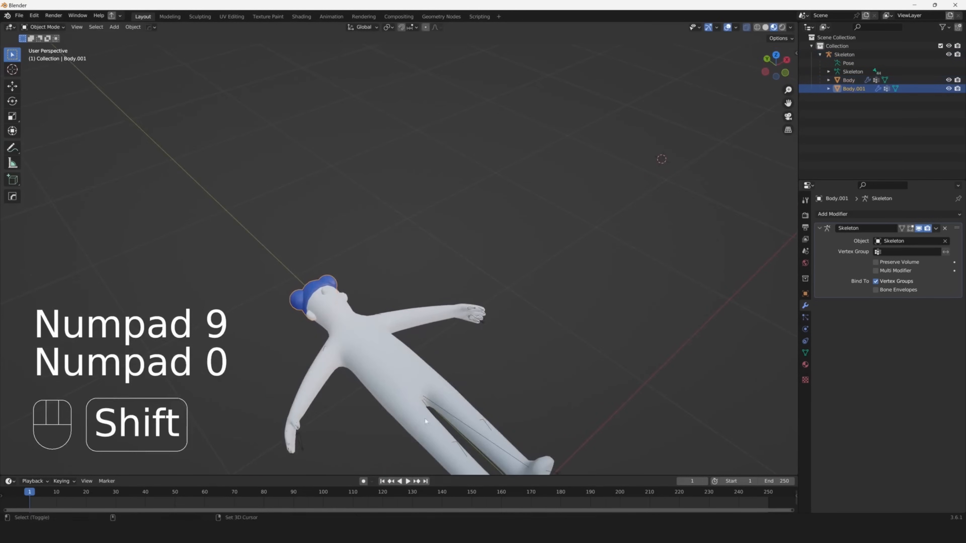
shift+click(297, 442)
middle_drag(327, 419, 365, 384)
key(ctrl+p)
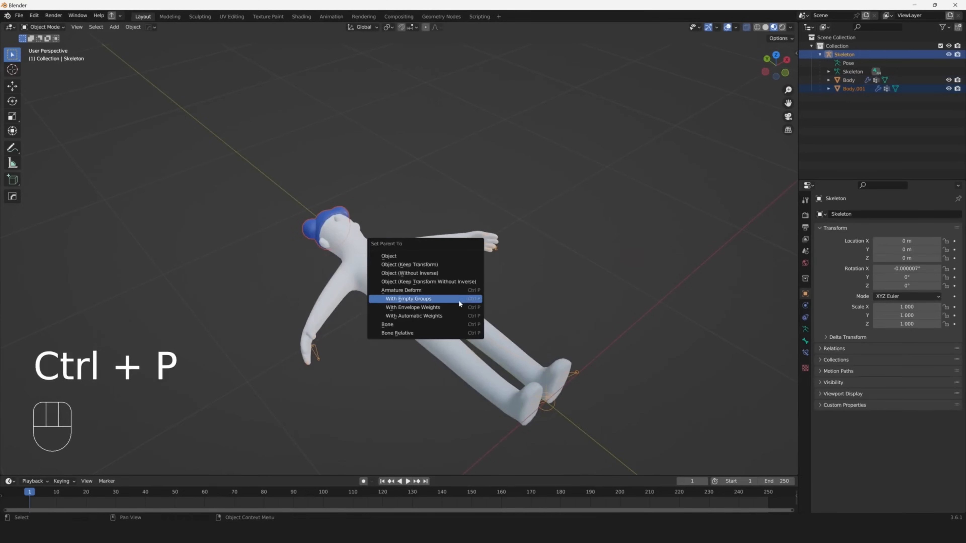
click(433, 300)
- Assign all of the cap's vertices to its Head vertex group at weight 1.000 and return to Object Mode
middle_drag(429, 301, 415, 289)
click(319, 214)
key(Tab)
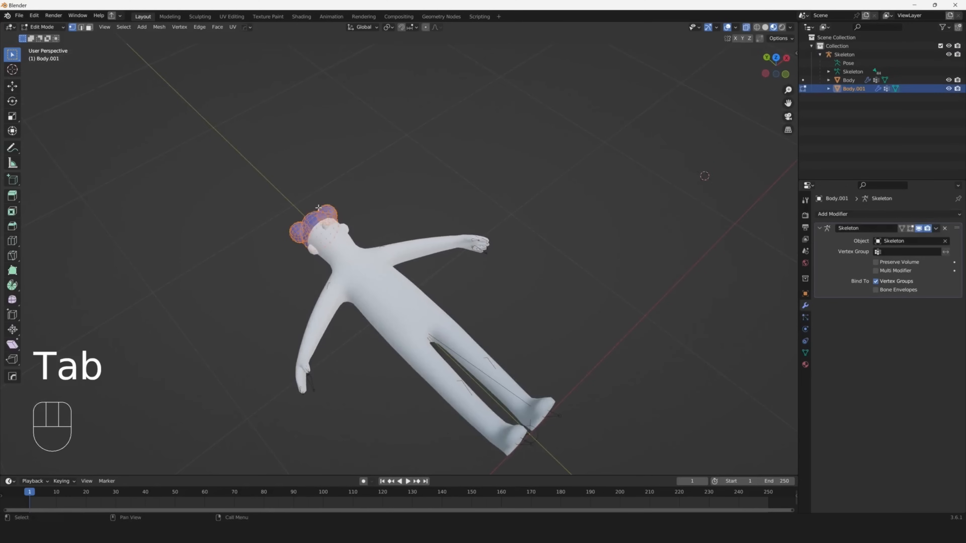
scroll(231, 246, up, 2)
key(Tab)
key(Tab)
key(a)
click(806, 351)
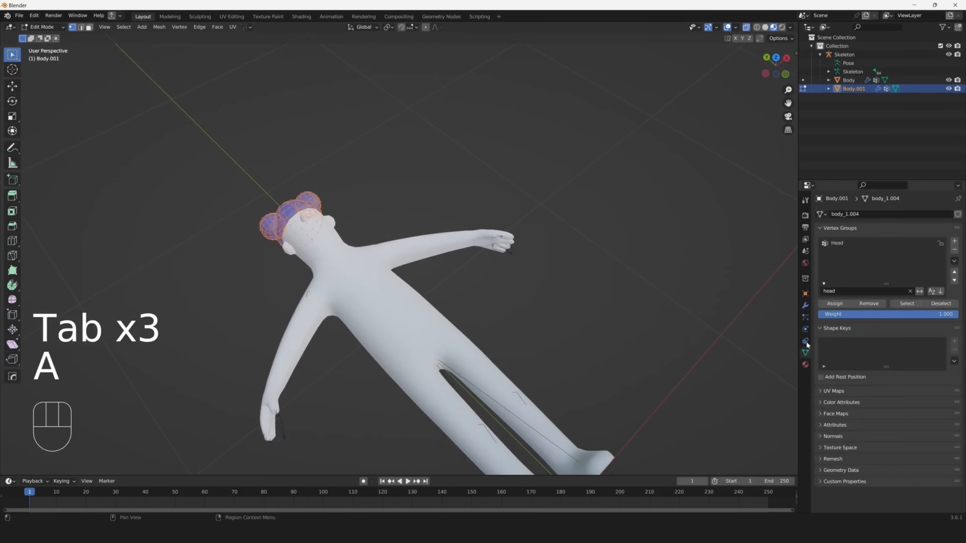
click(840, 291)
key(BackSpace)
text(hea)
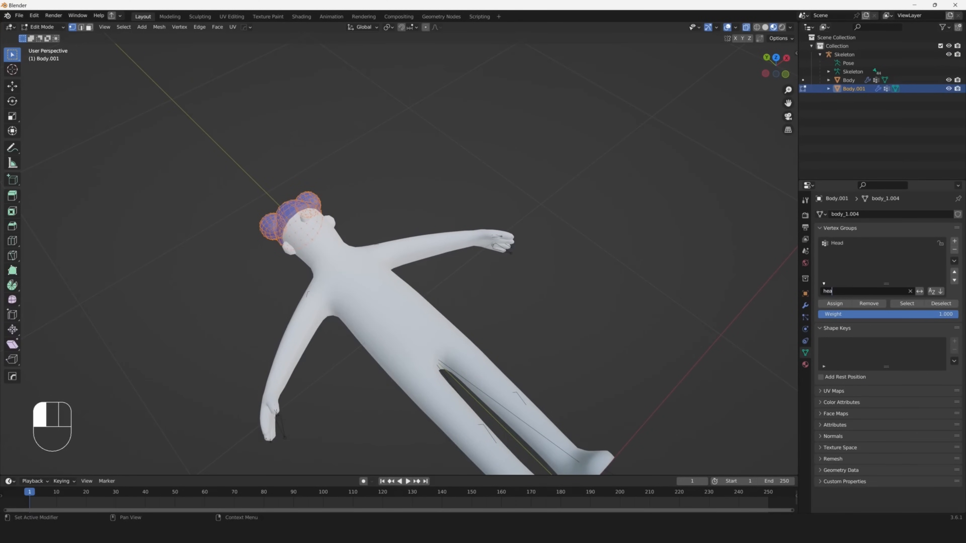
click(835, 303)
key(Tab)
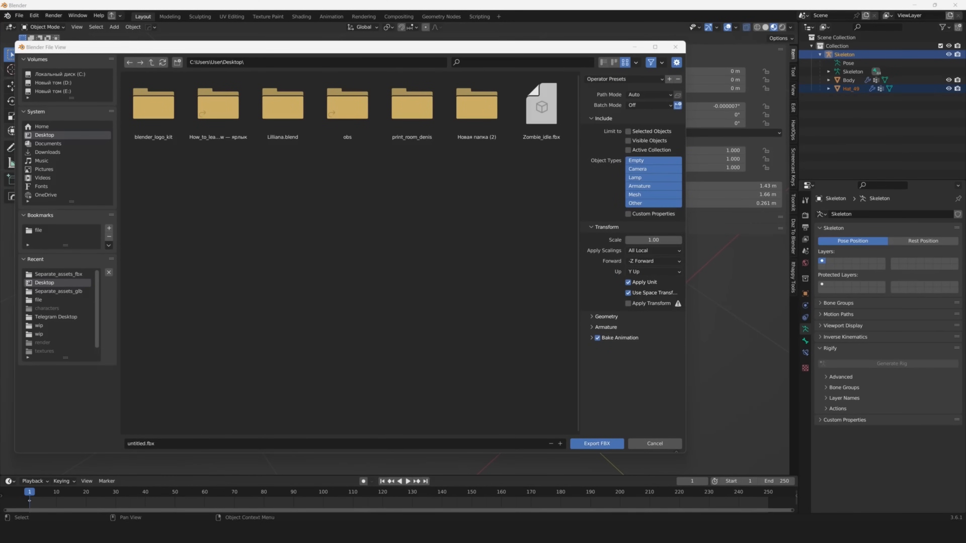
- Configure the FBX export for selected objects only, with Bake Animation off and Apply Scalings set to FBX Units Scale
click(614, 319)
click(614, 319)
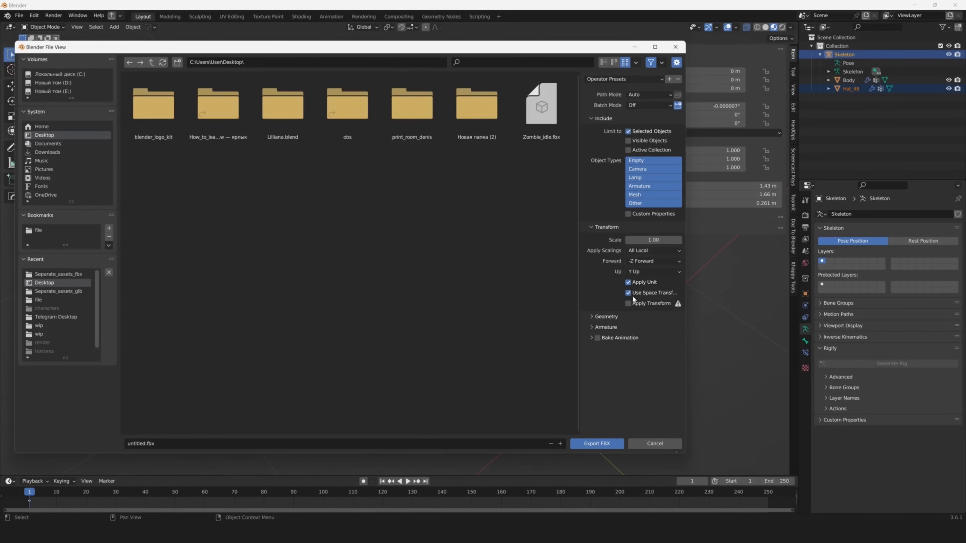
click(650, 251)
click(645, 272)
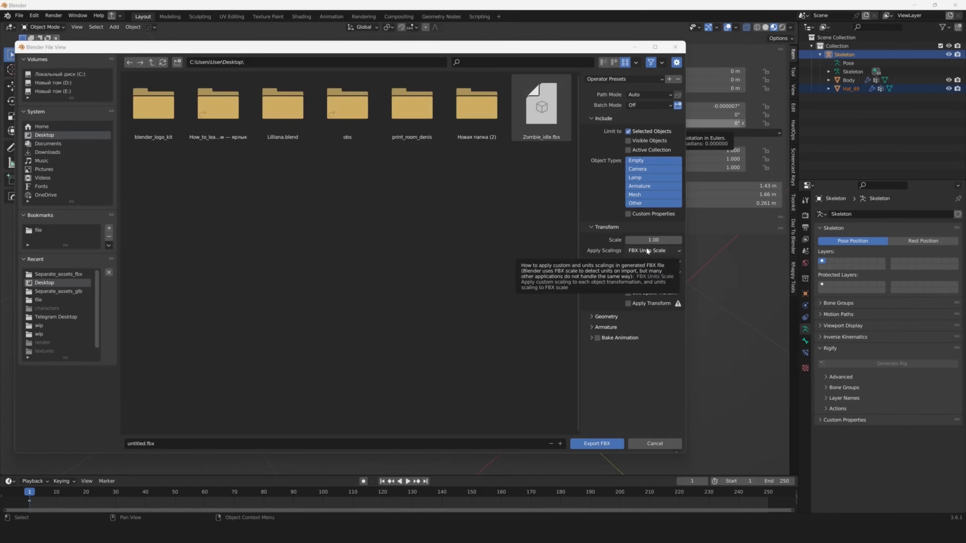
click(610, 327)
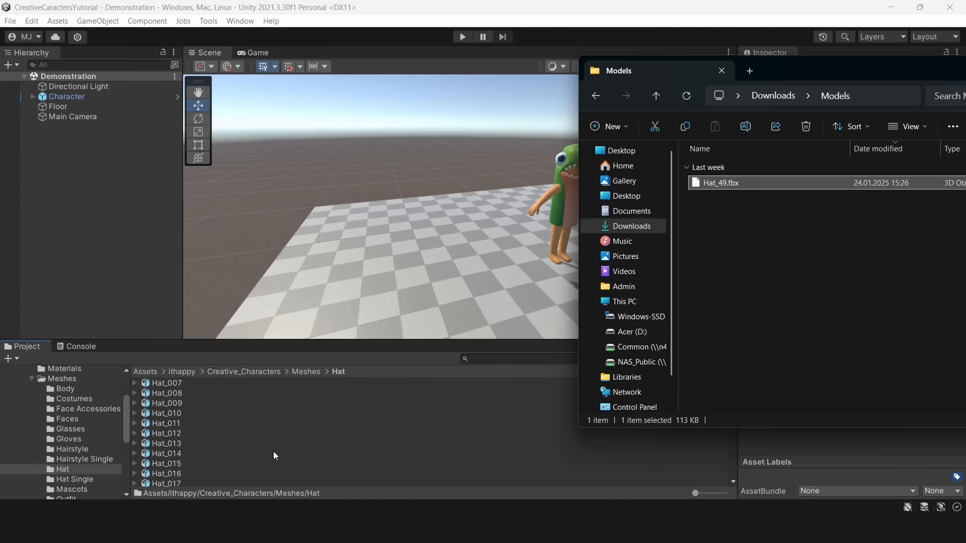
- Import Hat_49.fbx from Downloads/Models into Unity's Creative_Characters/Meshes/Hat folder and show its import settings
drag(782, 67, 202, 196)
drag(43, 312, 523, 424)
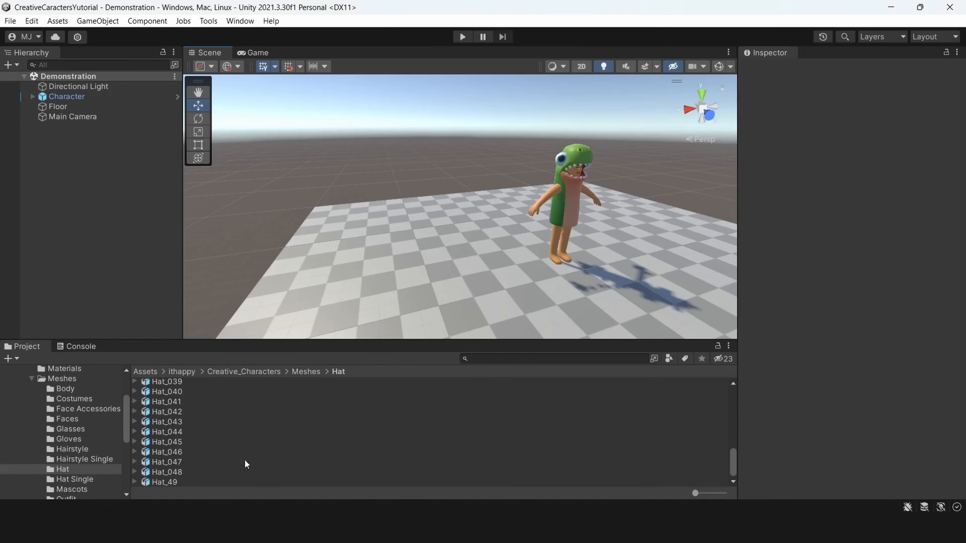
click(175, 482)
- Open the SlotLibrary asset from the Creative_Characters/Configs folder
right_drag(319, 331, 427, 228)
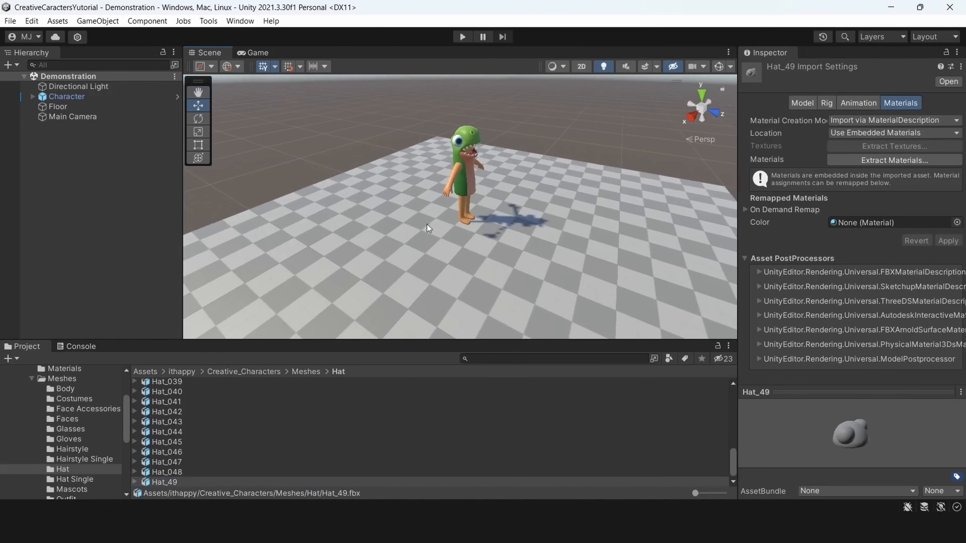
click(463, 170)
click(179, 372)
double_click(174, 383)
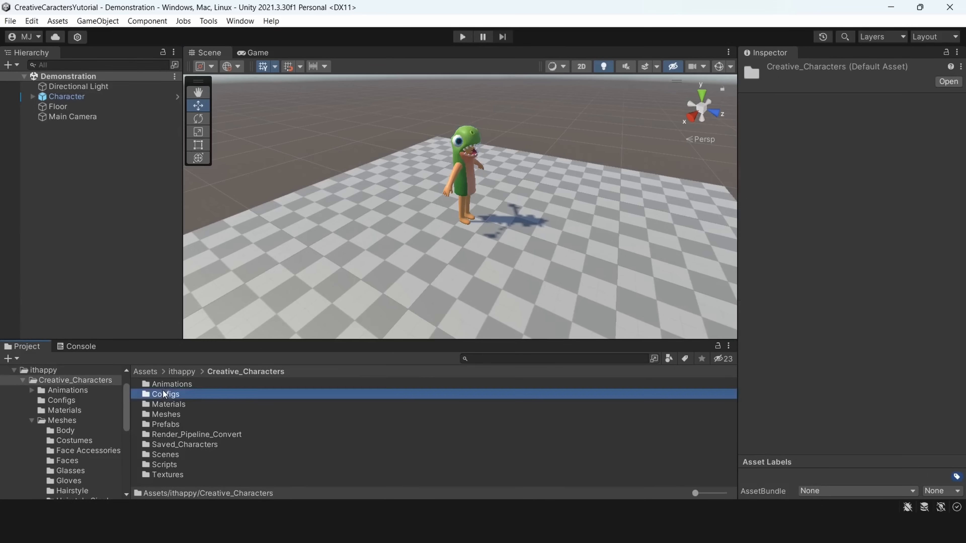
double_click(164, 394)
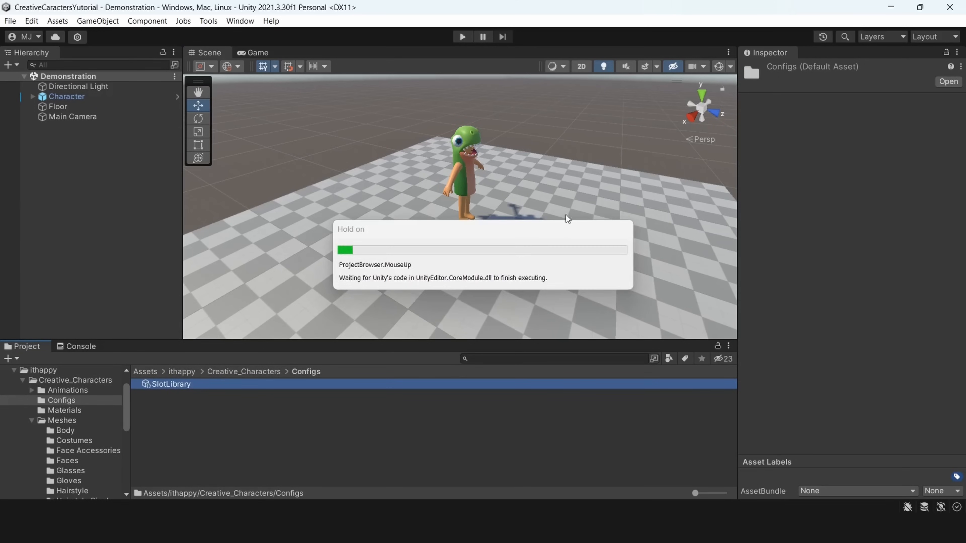
right_drag(566, 215, 551, 186)
- Expand the Slots list of the Slot Library and check the element types to locate the Hat slot
click(752, 127)
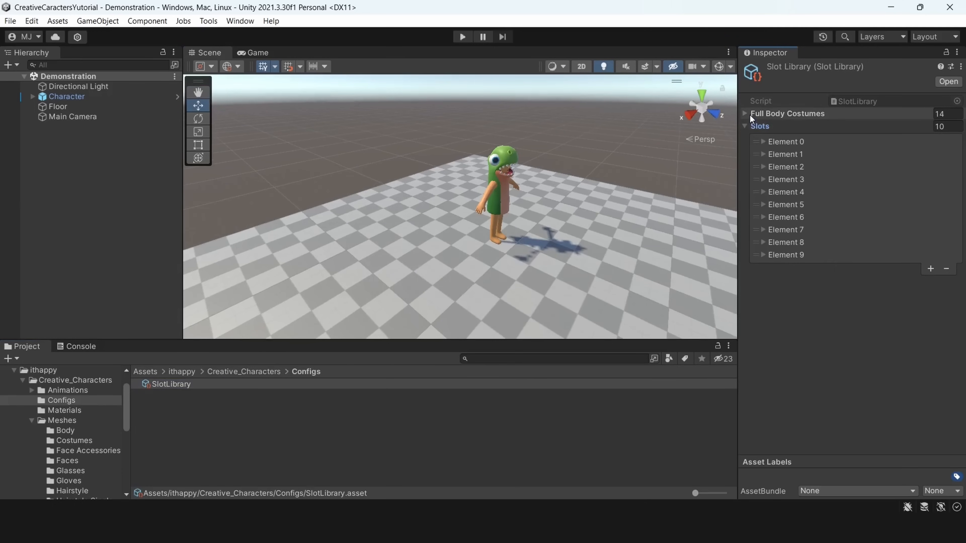
click(749, 115)
click(748, 115)
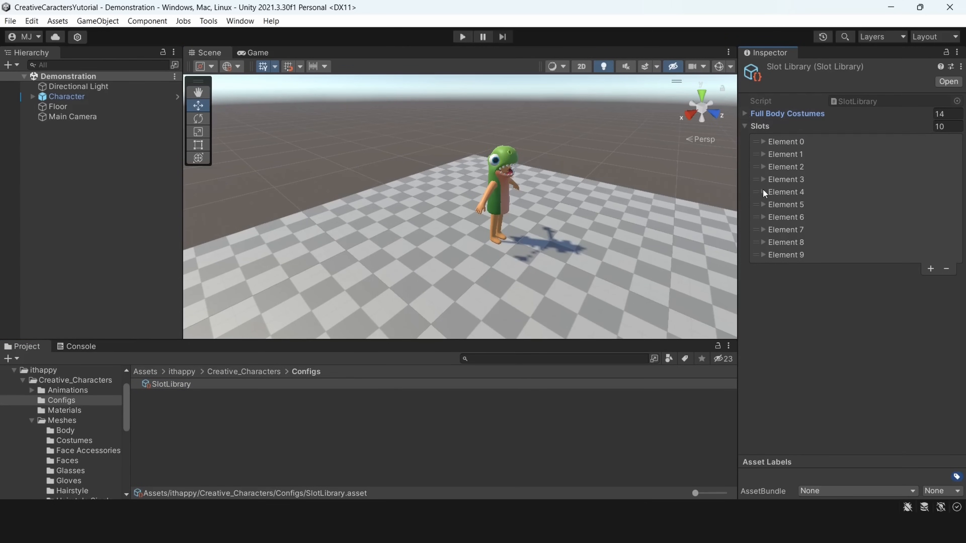
click(763, 155)
click(763, 154)
click(763, 167)
click(762, 204)
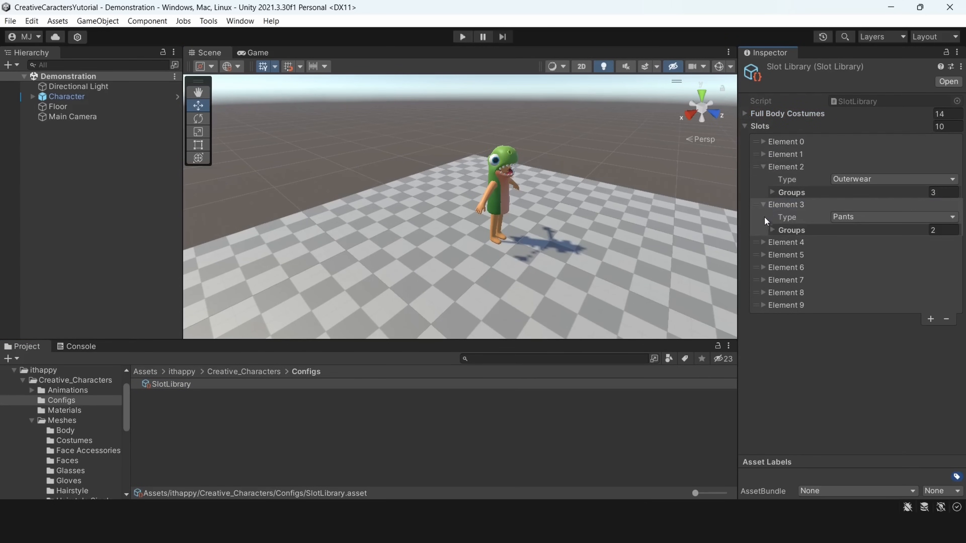
click(762, 243)
click(762, 280)
click(763, 317)
click(763, 355)
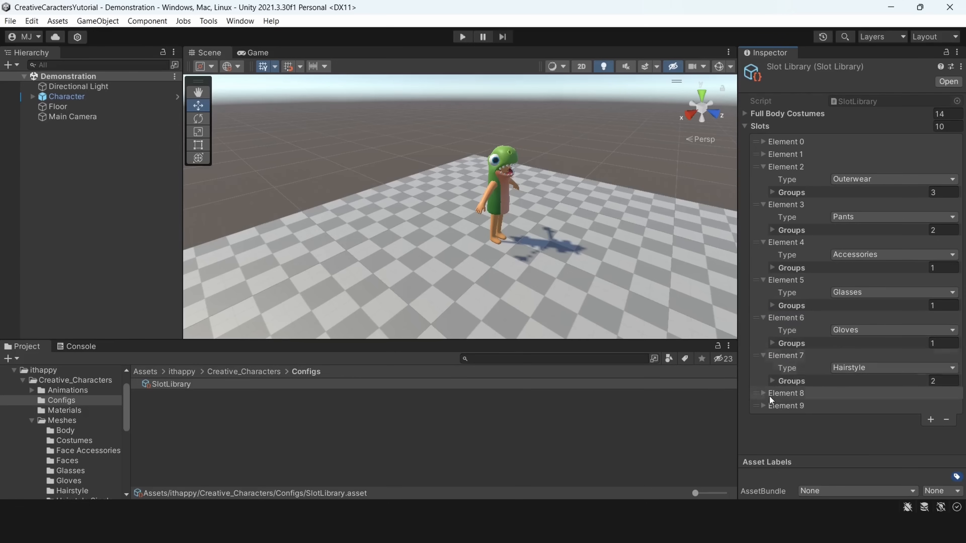
- Add Hat_49 as a new entry to the Variants list of the Hat slot's first group
click(763, 394)
click(783, 418)
scroll(806, 397, down, 3)
click(795, 382)
click(803, 387)
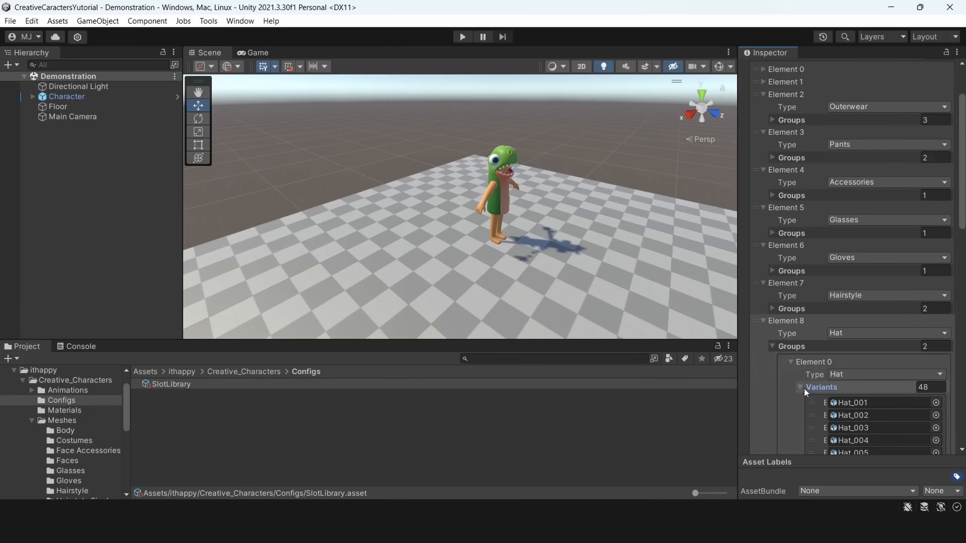
scroll(840, 373, down, 15)
click(936, 368)
text(Har)
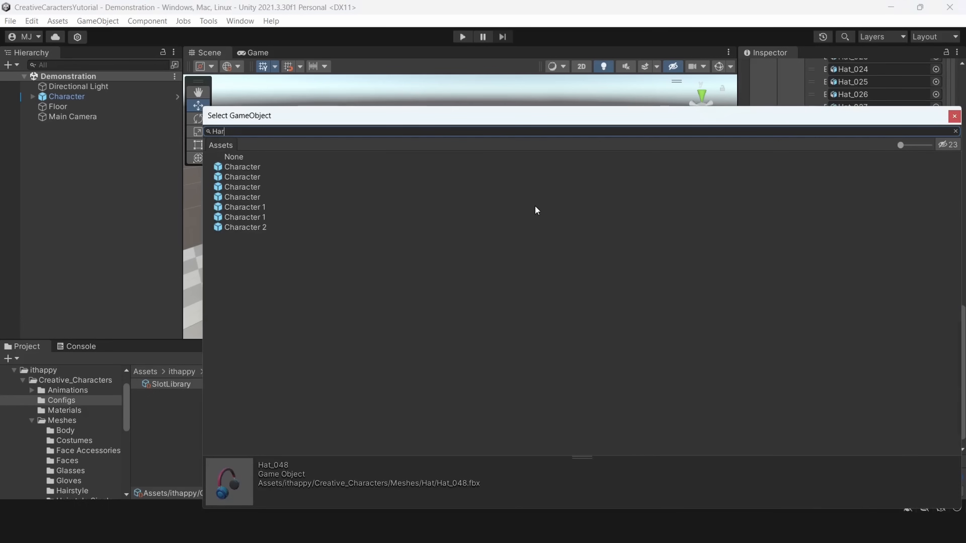
text(_49)
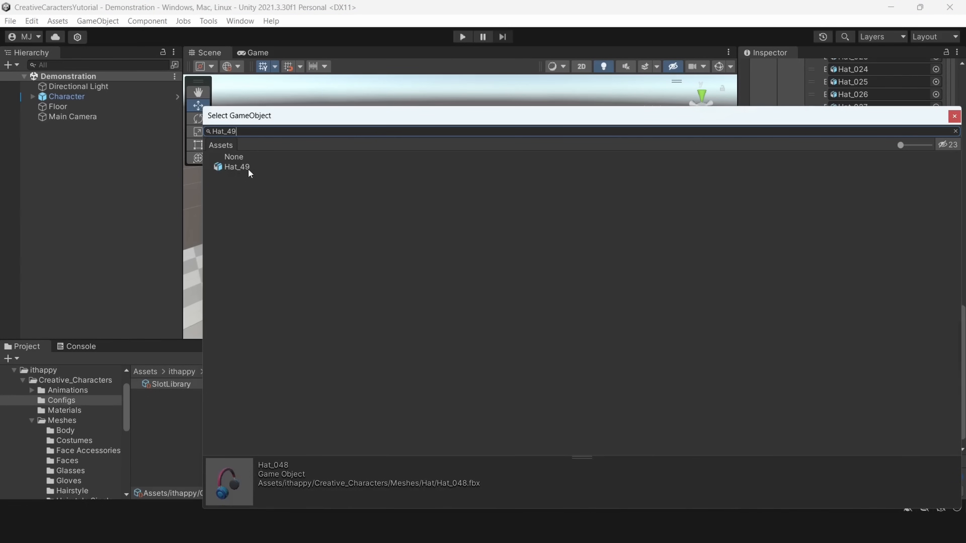
double_click(248, 168)
scroll(872, 352, up, 15)
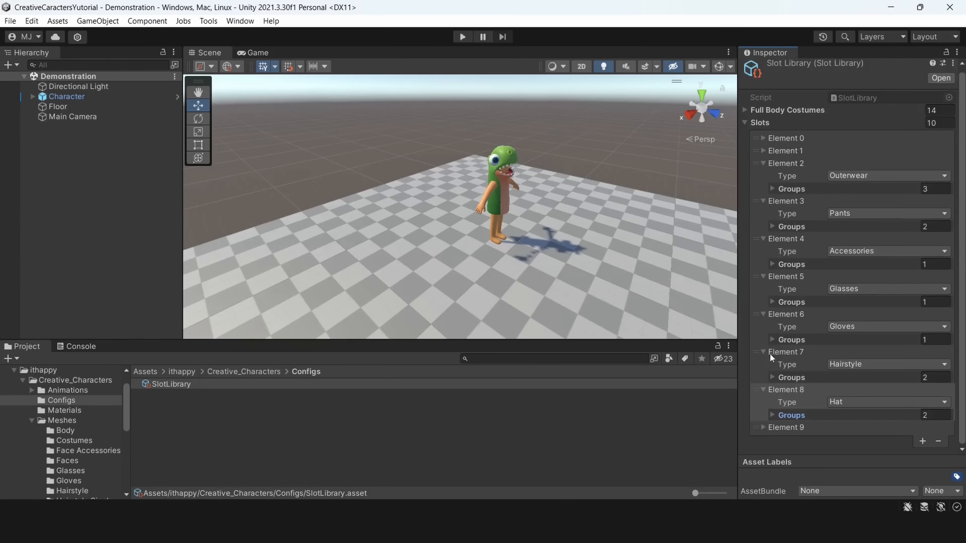
- Open the Character Customization window and enable the Hat slot
click(208, 21)
click(243, 36)
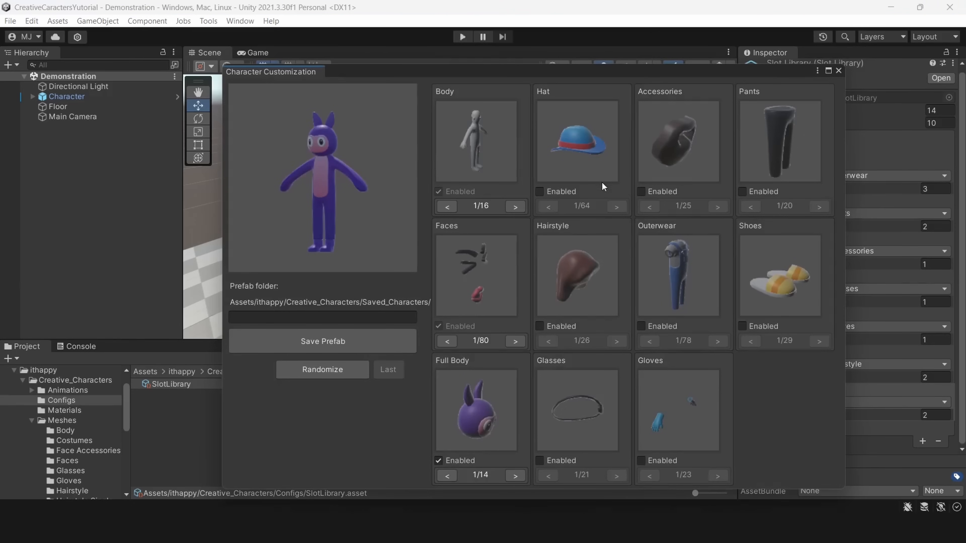
click(539, 191)
- Browse the hats and put the custom blue cap with round ears, number 49 of 64, on the character
click(548, 207)
click(548, 206)
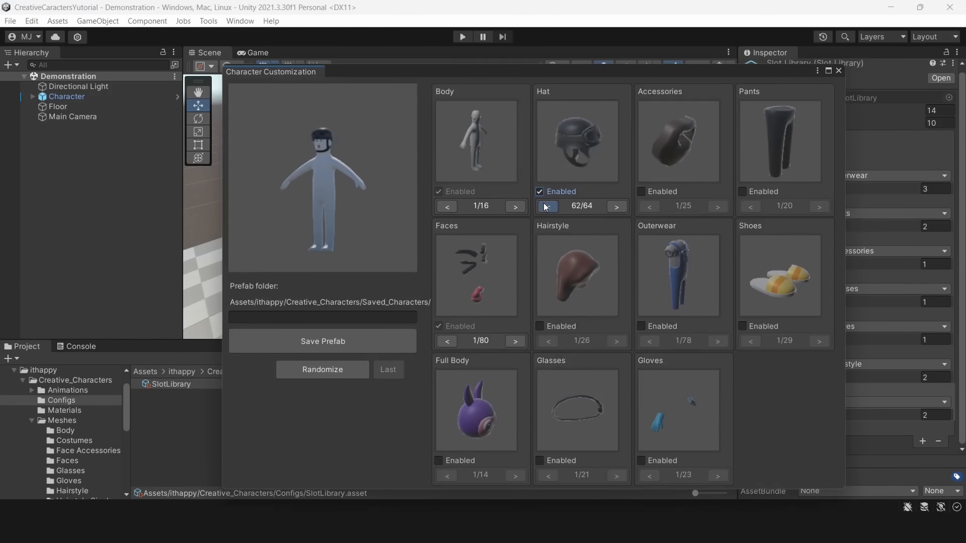
click(549, 207)
click(547, 206)
click(547, 206)
click(548, 206)
click(547, 206)
click(547, 206)
click(547, 206)
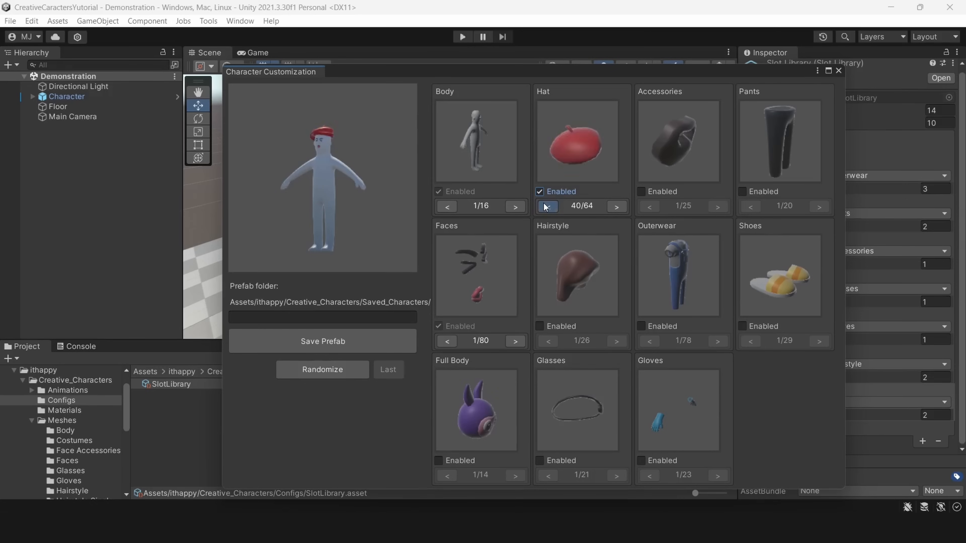
click(547, 206)
click(547, 206)
click(613, 206)
click(613, 206)
click(613, 207)
click(613, 207)
click(613, 206)
click(613, 206)
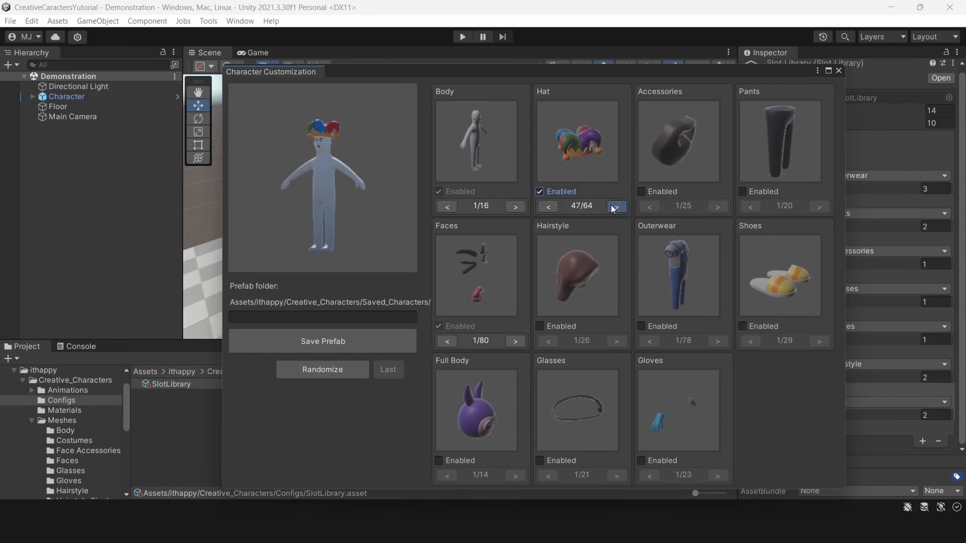
click(613, 206)
click(613, 206)
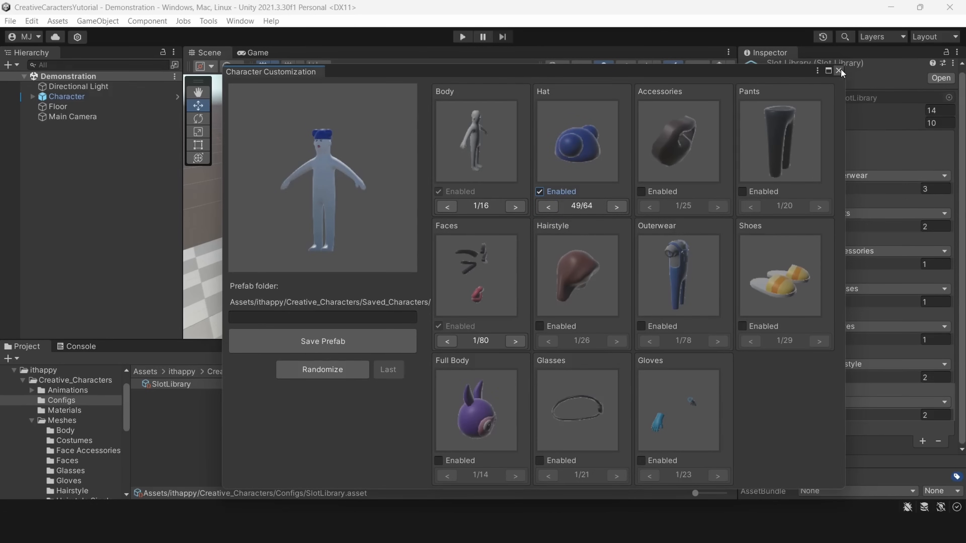